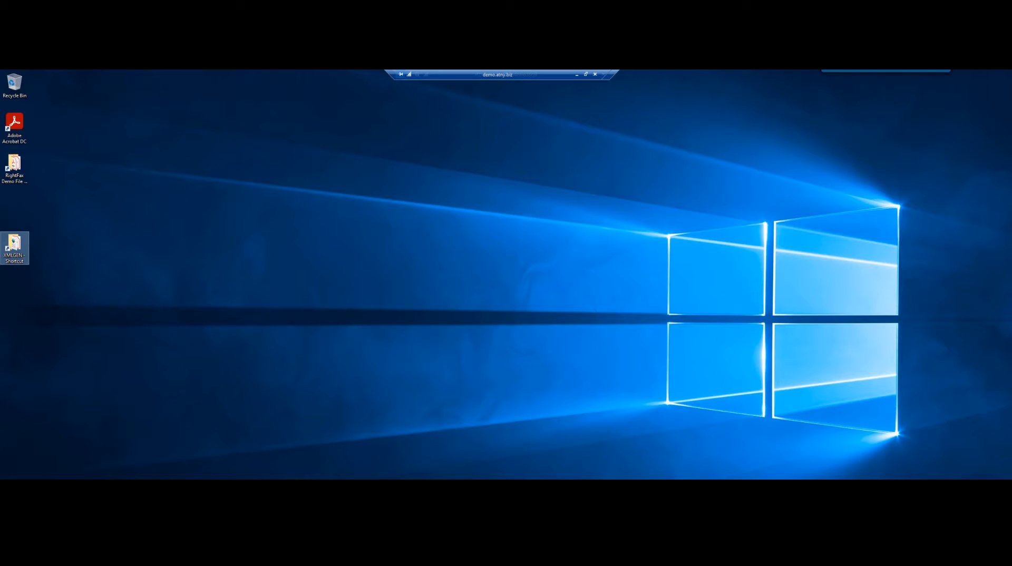
Browse File Explorer to Local Disk (C:) and open the RightFax Demo File Attachments folder
left_click(84, 487)
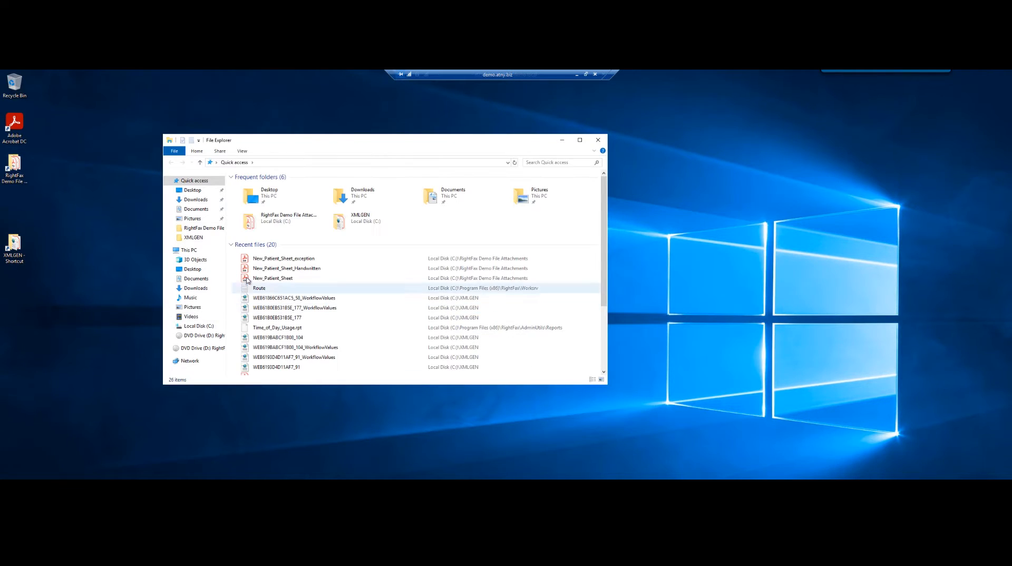
left_click(199, 326)
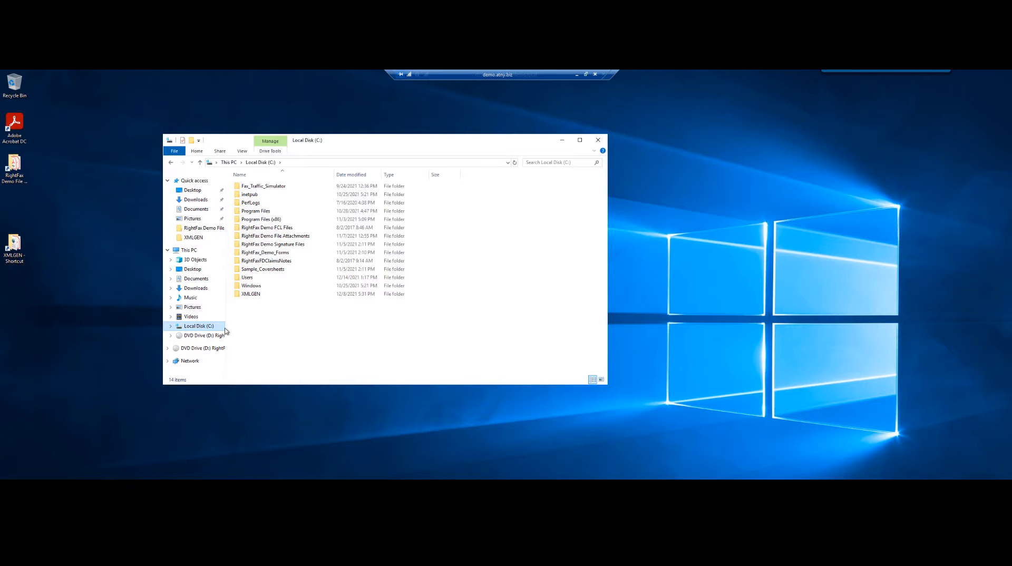
double_click(255, 238)
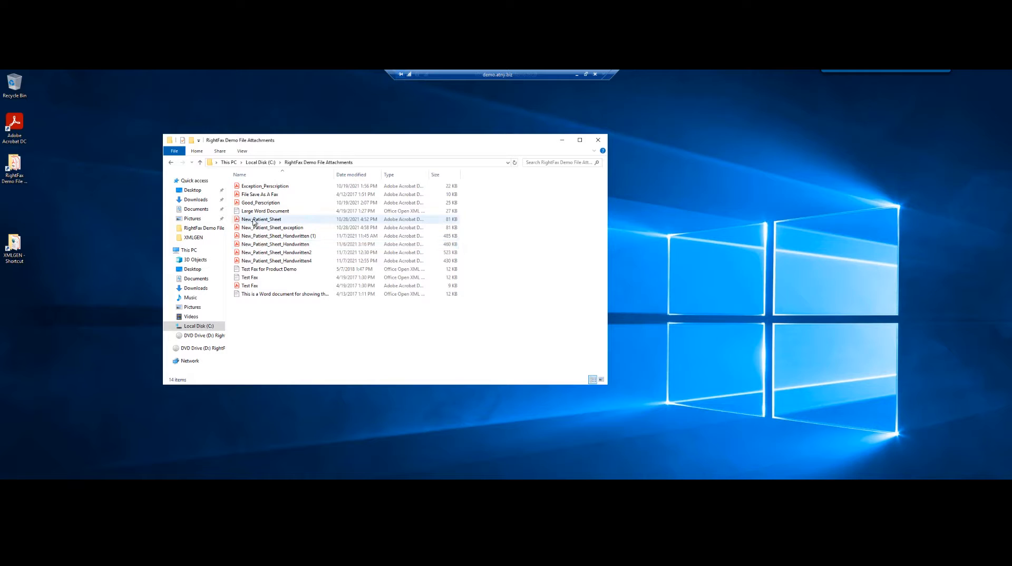
Open the New_Patient_Sheet PDF in Acrobat, scroll through it, and close it
double_click(253, 220)
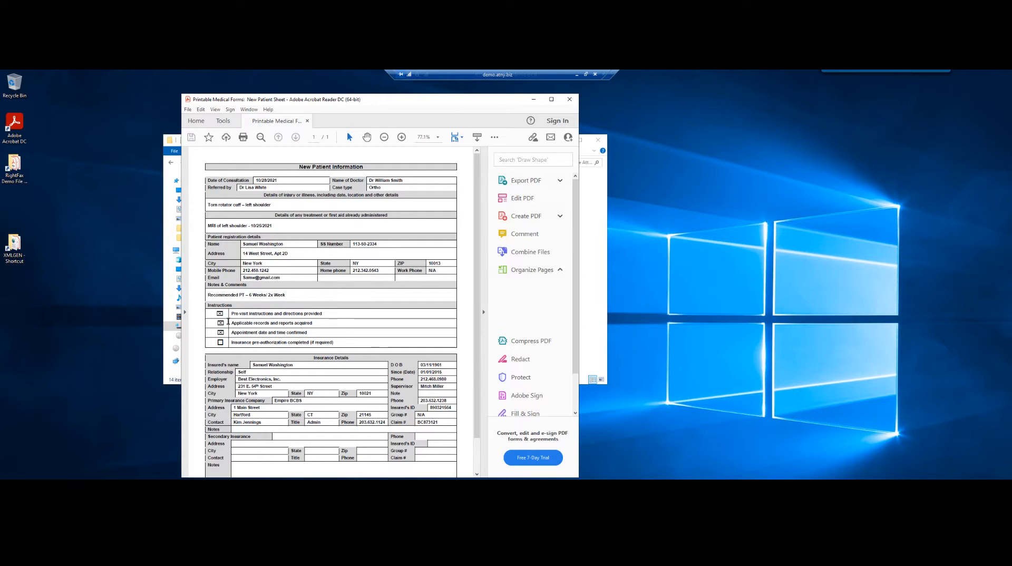
scroll(319, 300, "down", 2)
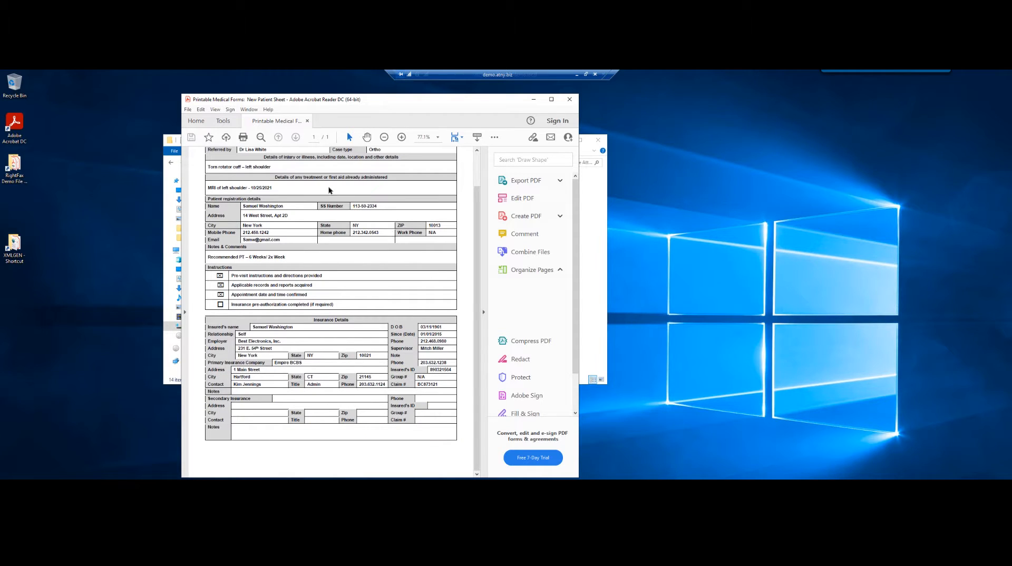
left_click(569, 100)
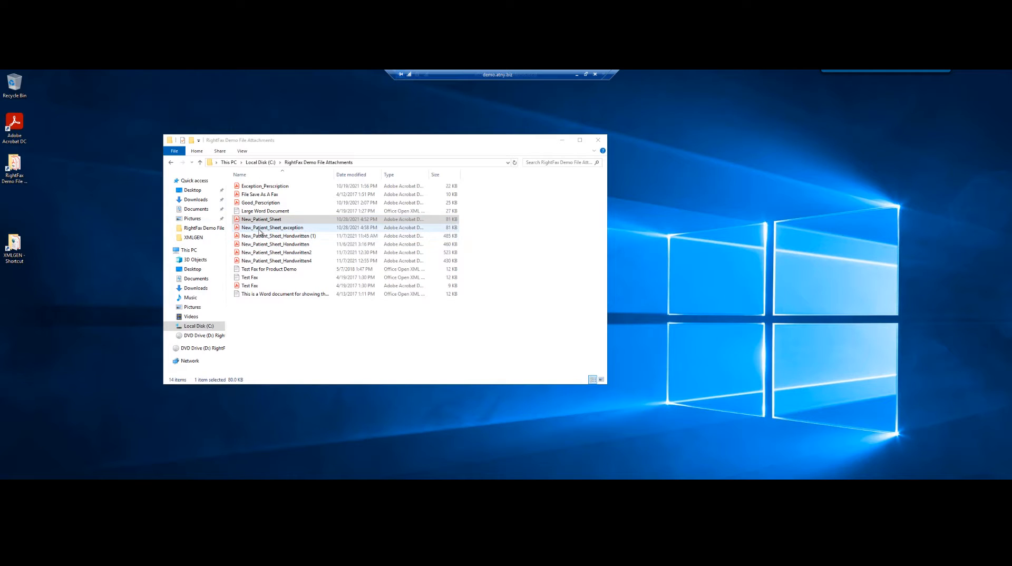
Review the New_Patient_Sheet_exception PDF, then close Acrobat and File Explorer
double_click(258, 230)
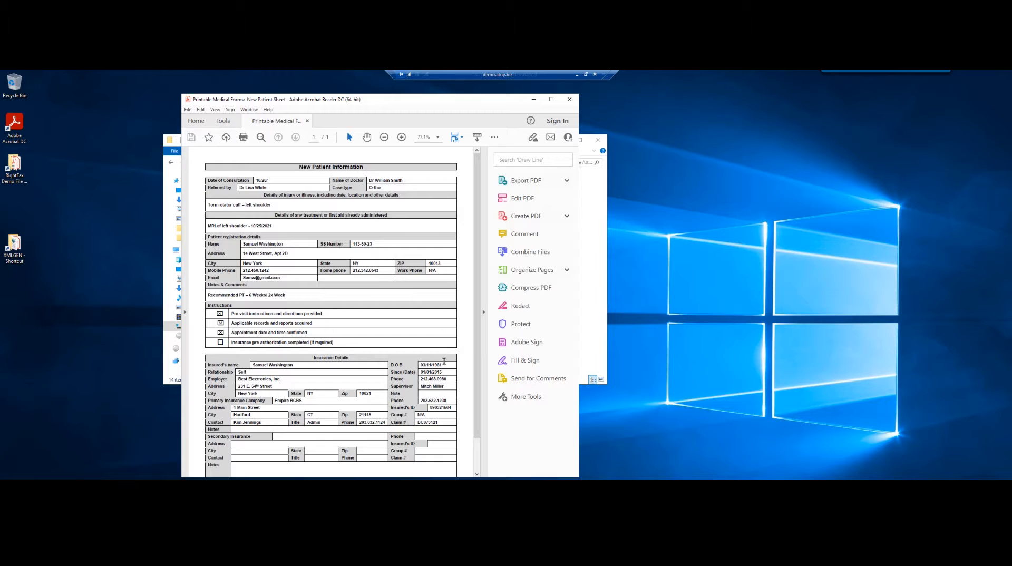
left_click_drag(478, 284, 476, 323)
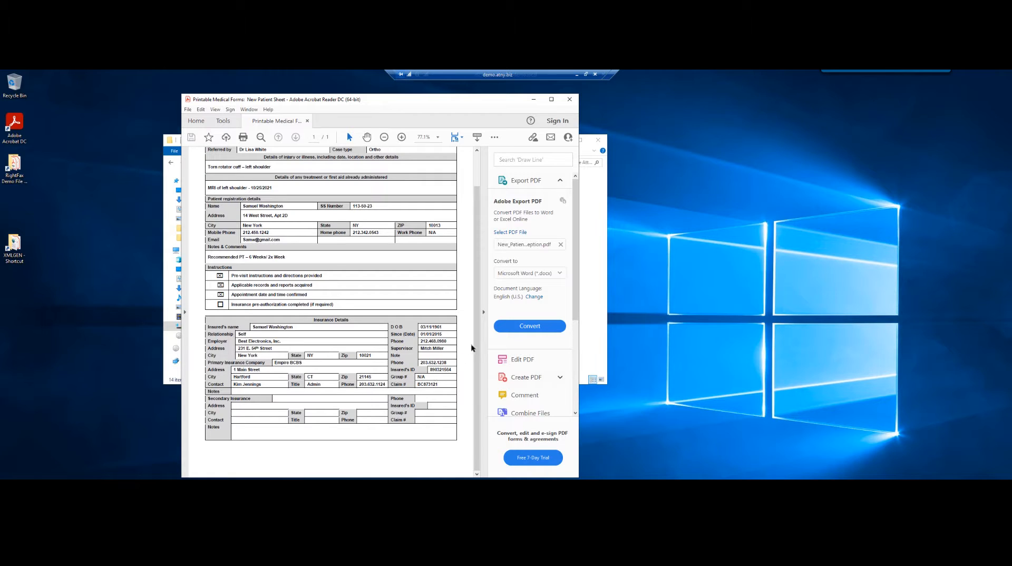
left_click_drag(474, 343, 468, 311)
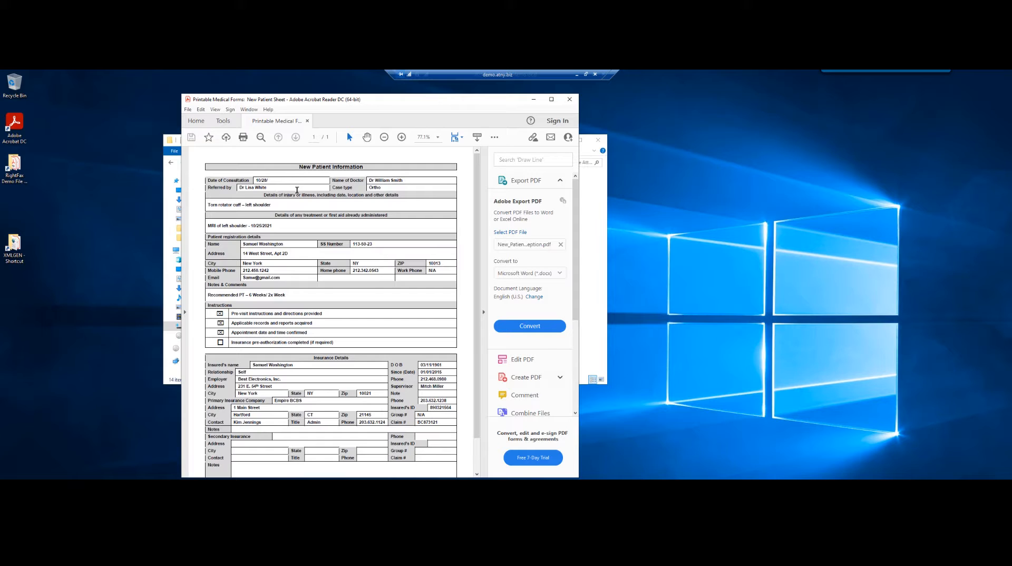
left_click(569, 100)
left_click(598, 141)
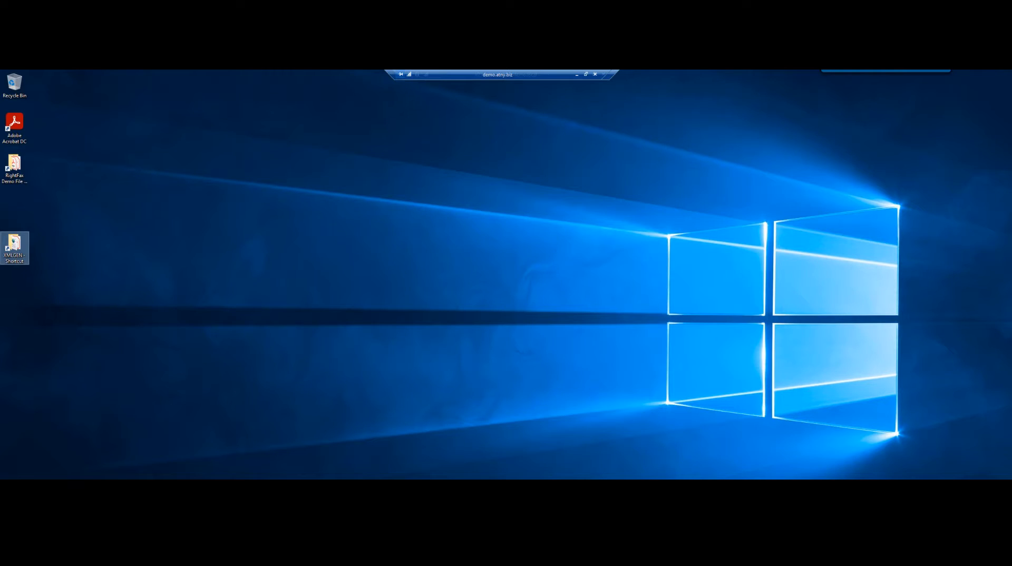
Bring up Enterprise Fax Manager, then switch to FaxUtil showing the WEBINAR-PHARMACY1 faxes
left_click(106, 484)
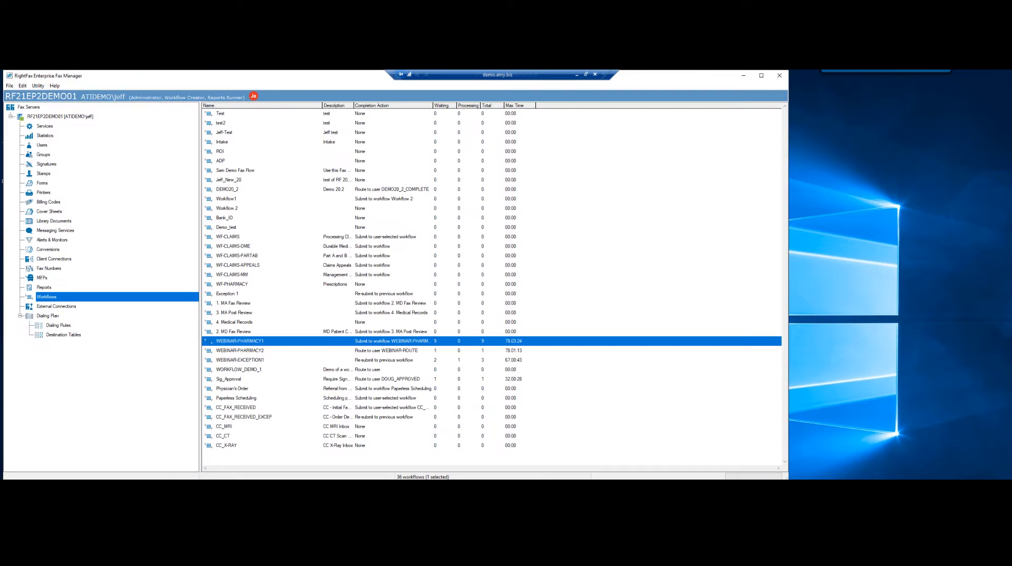
left_click(127, 484)
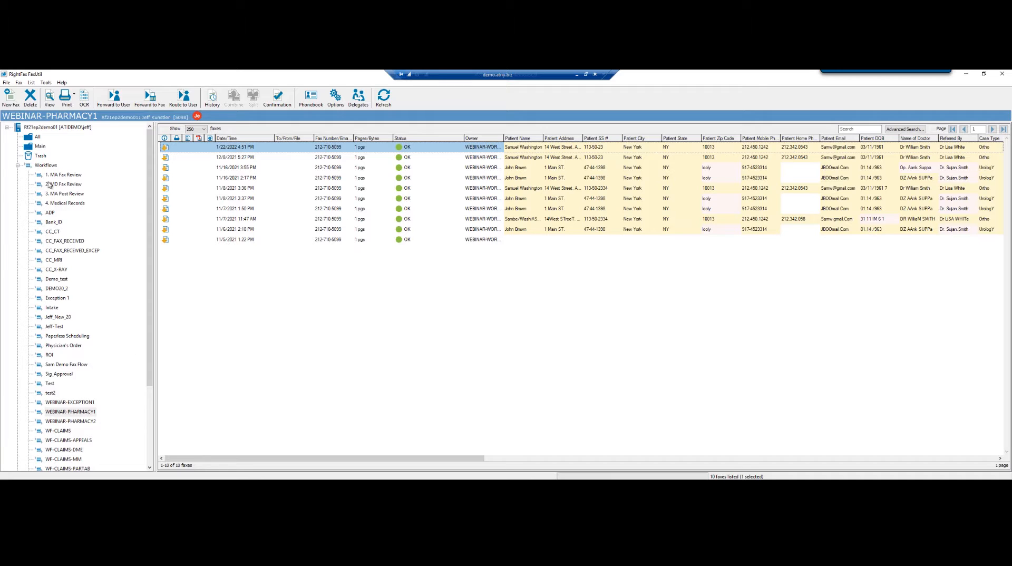
Switch to the All view and start a new fax addressed to the doctor's fax number and name
left_click(33, 137)
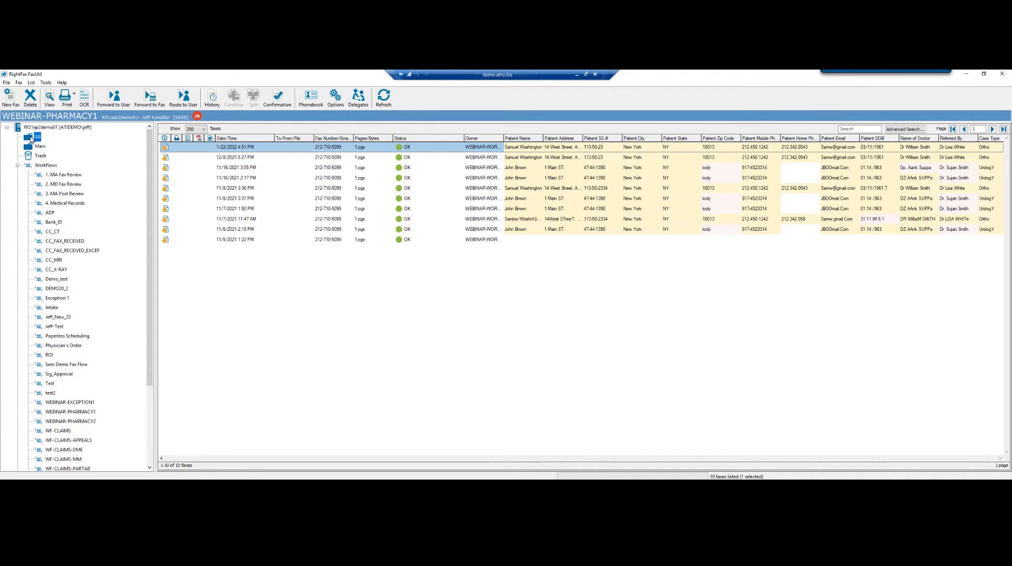
left_click(11, 100)
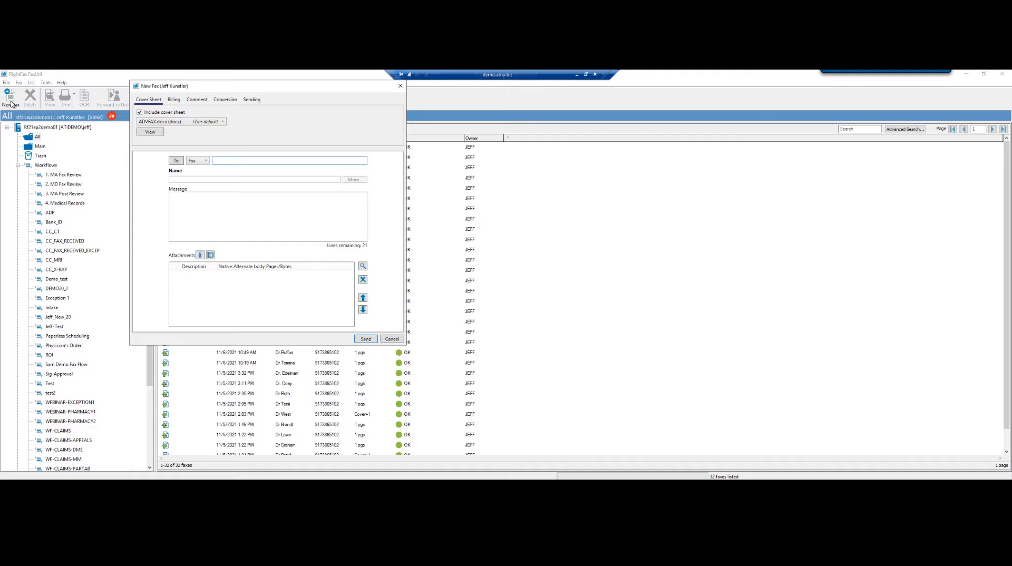
left_click(177, 181)
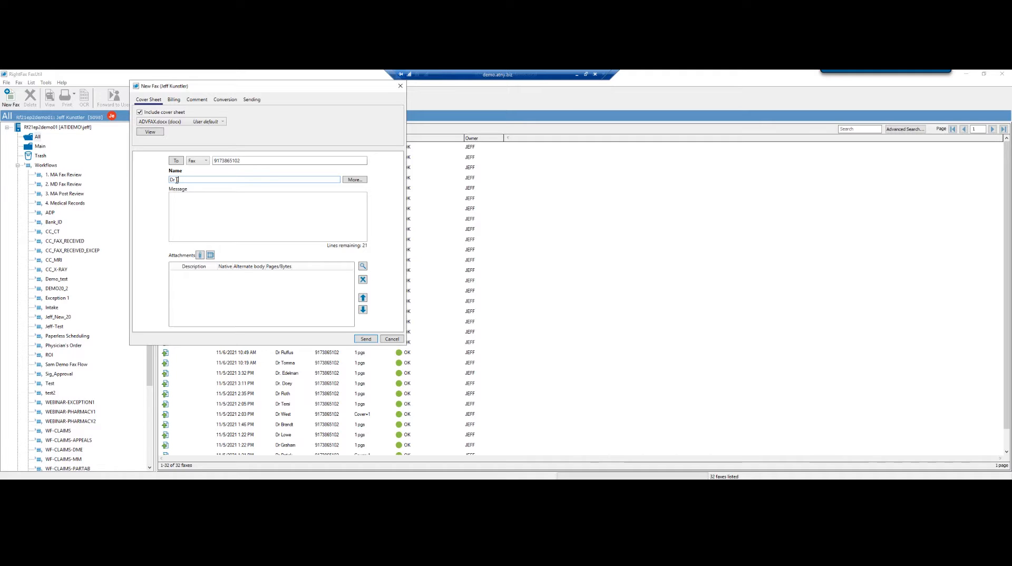
type("her")
Leave off the cover sheet, attach New_Patient_Sheet, and send the fax
left_click(139, 112)
left_click(199, 255)
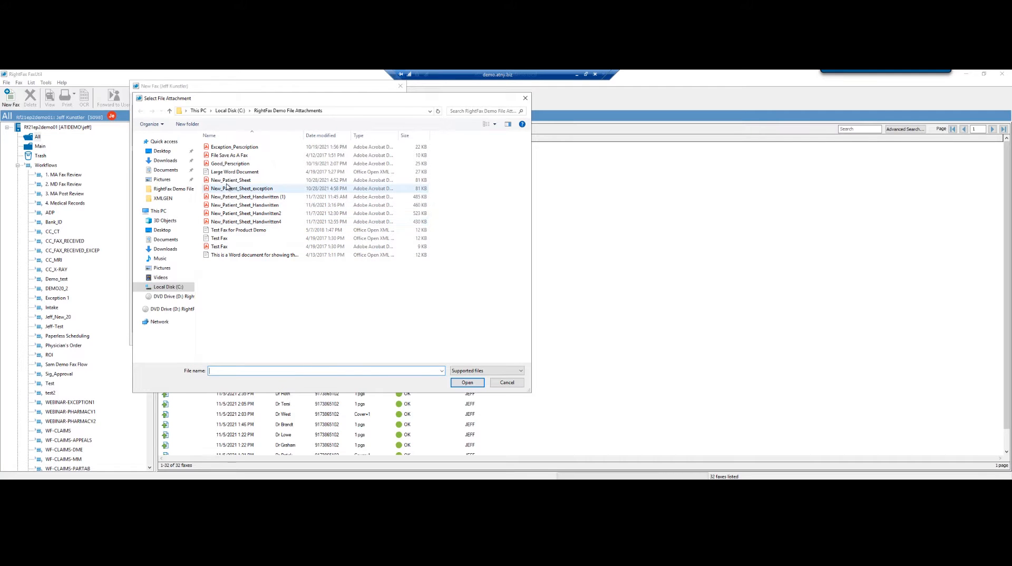
left_click(226, 182)
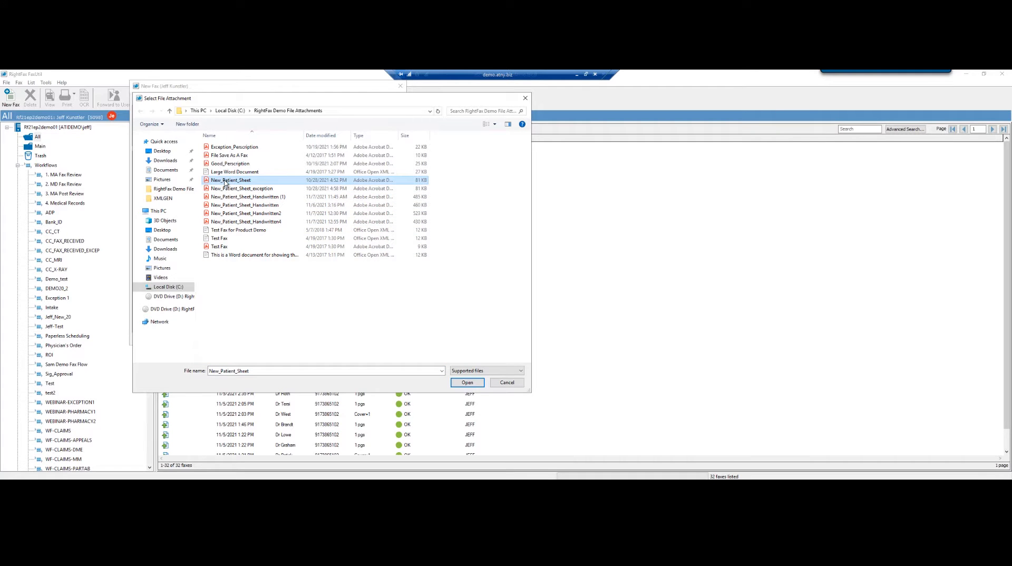
left_click(468, 383)
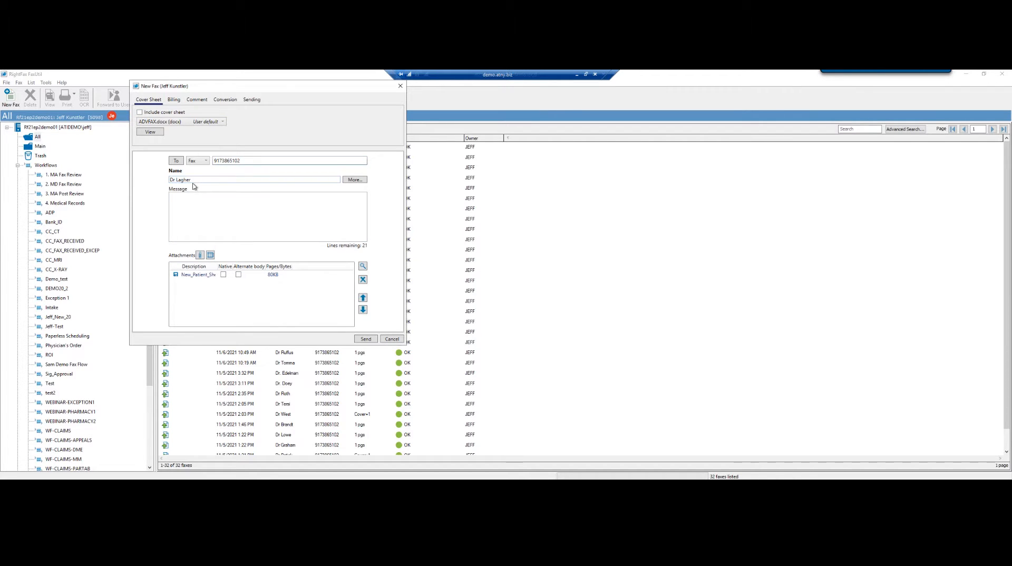
left_click(365, 339)
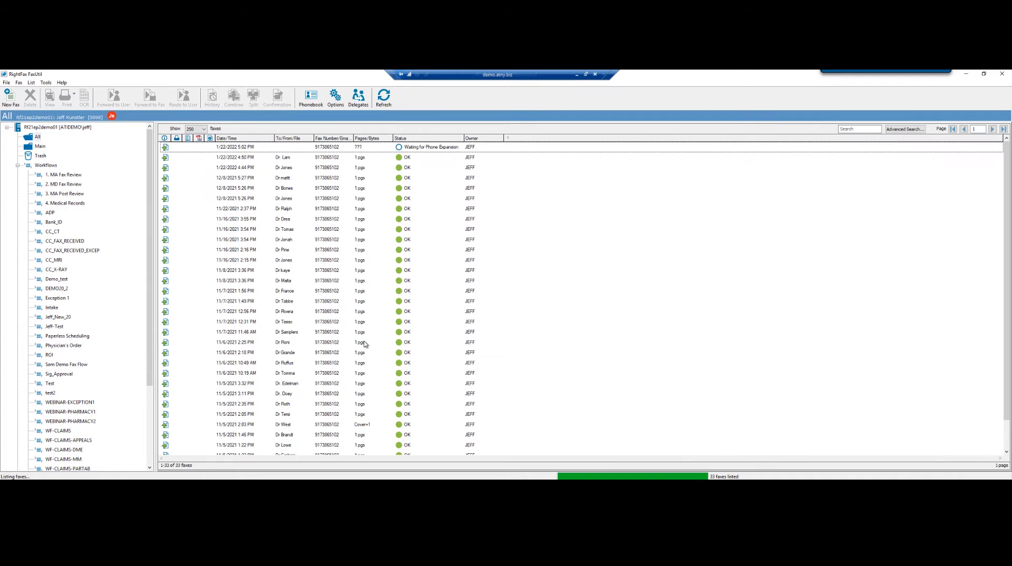
Send a new fax to the doctor's fax number with New_Patient_Sheet_exception attached, then select the earlier fax
left_click(9, 100)
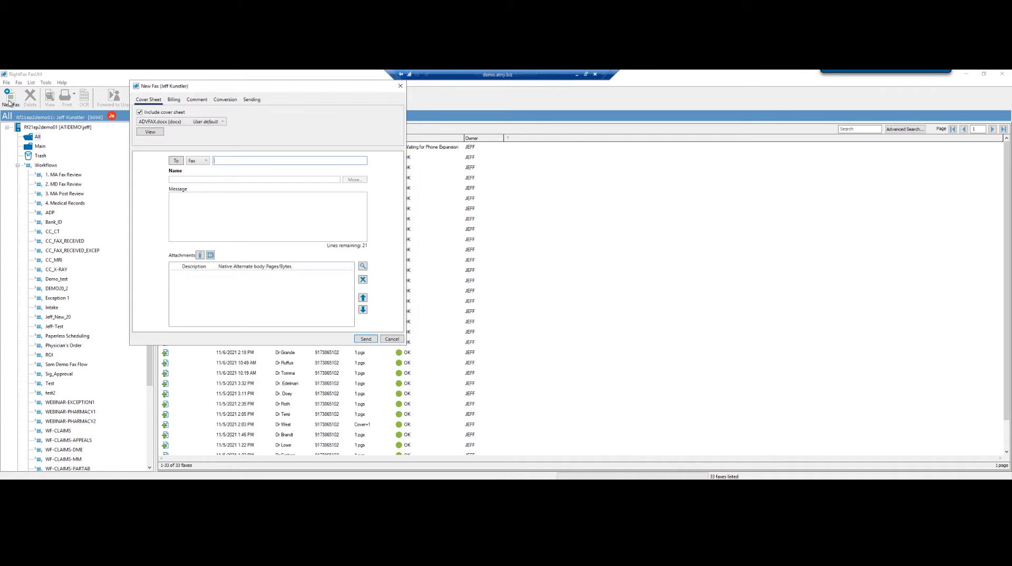
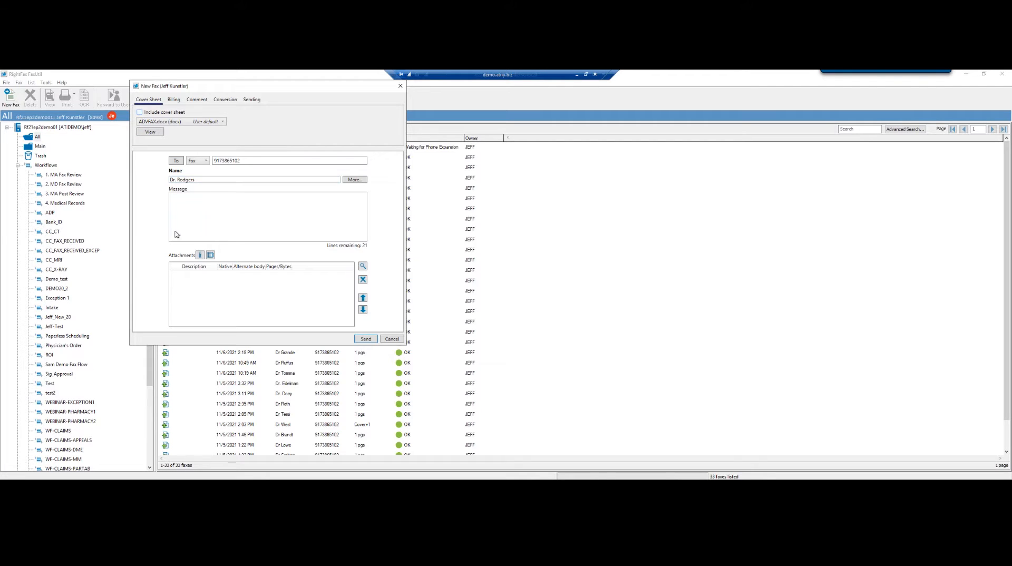
left_click(200, 256)
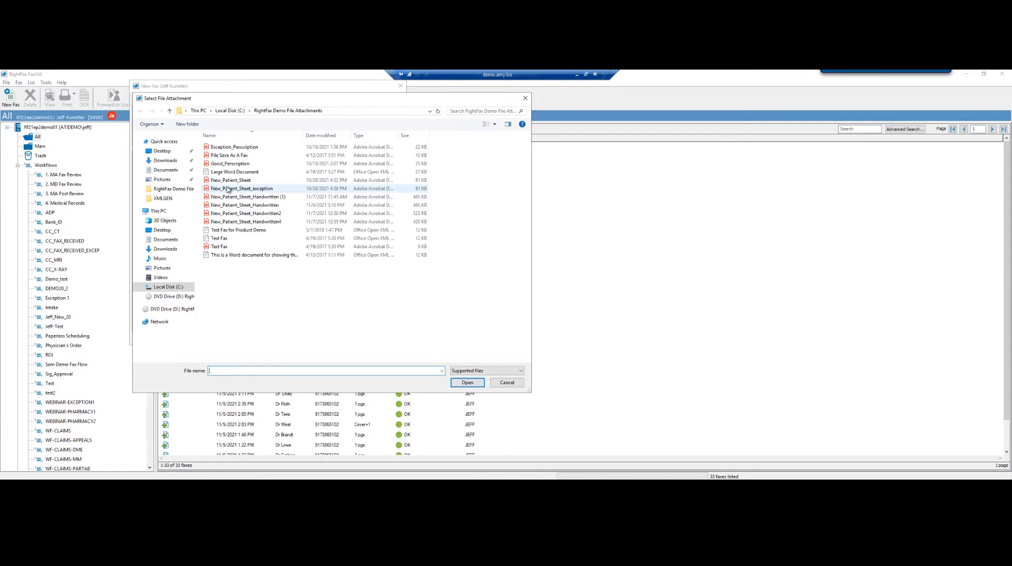
double_click(228, 189)
left_click(365, 339)
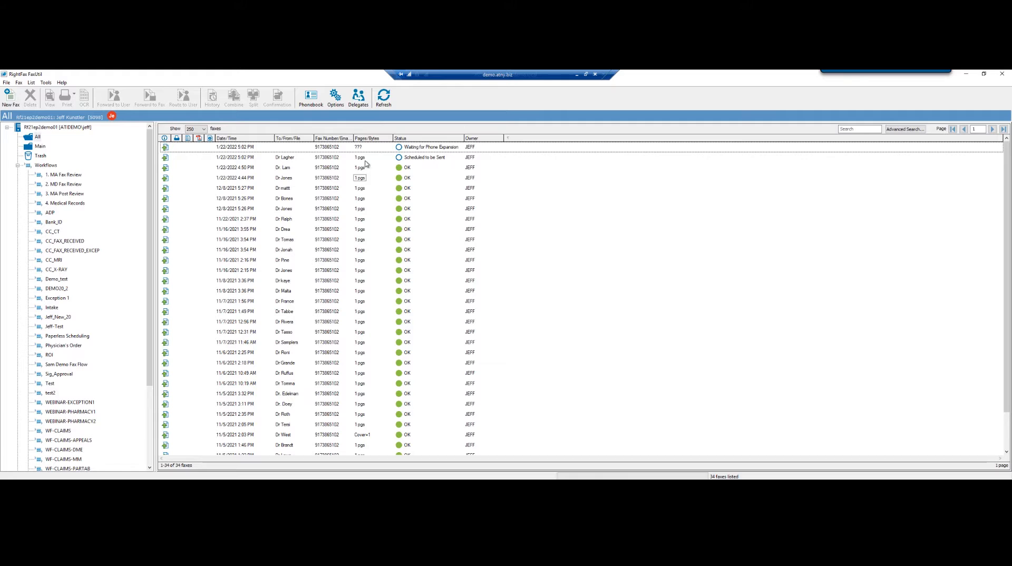
left_click(330, 157)
Bring Enterprise Fax Manager's Workflows view back to the front from the taskbar
mouse_move(125, 486)
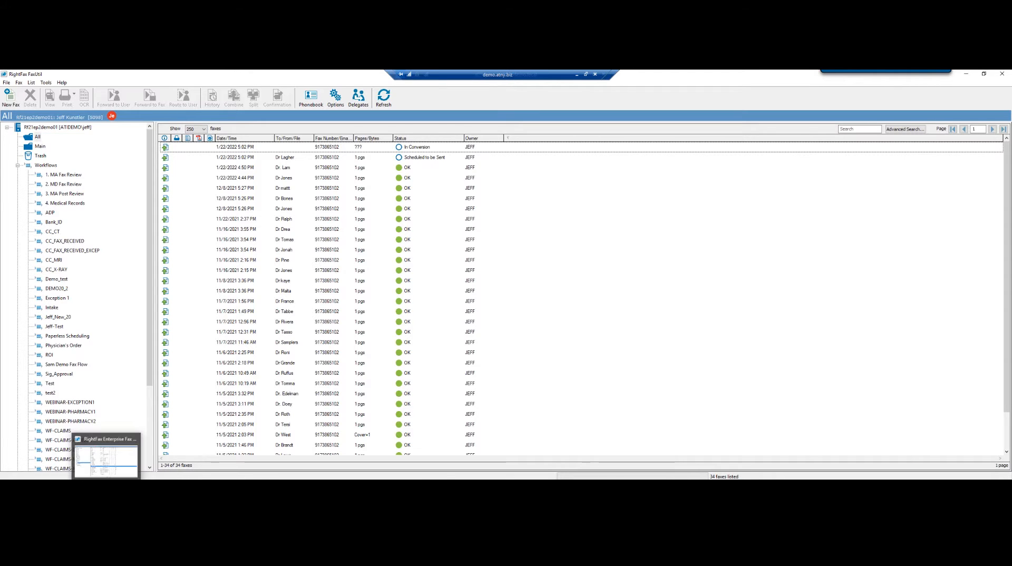
left_click(106, 486)
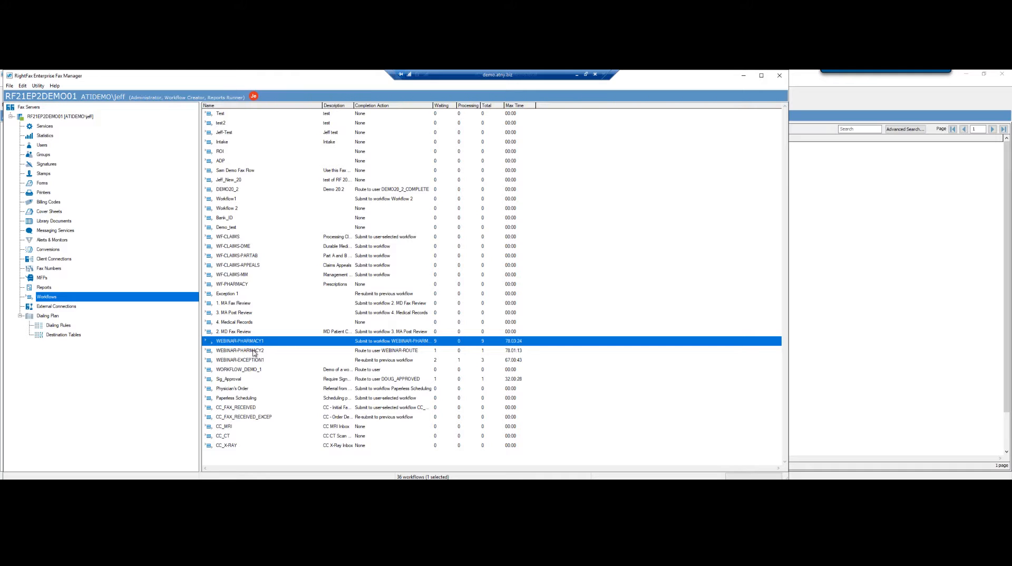
Open the WEBINAR-PHARMACY1 workflow for editing and select its ID value
right_click(232, 348)
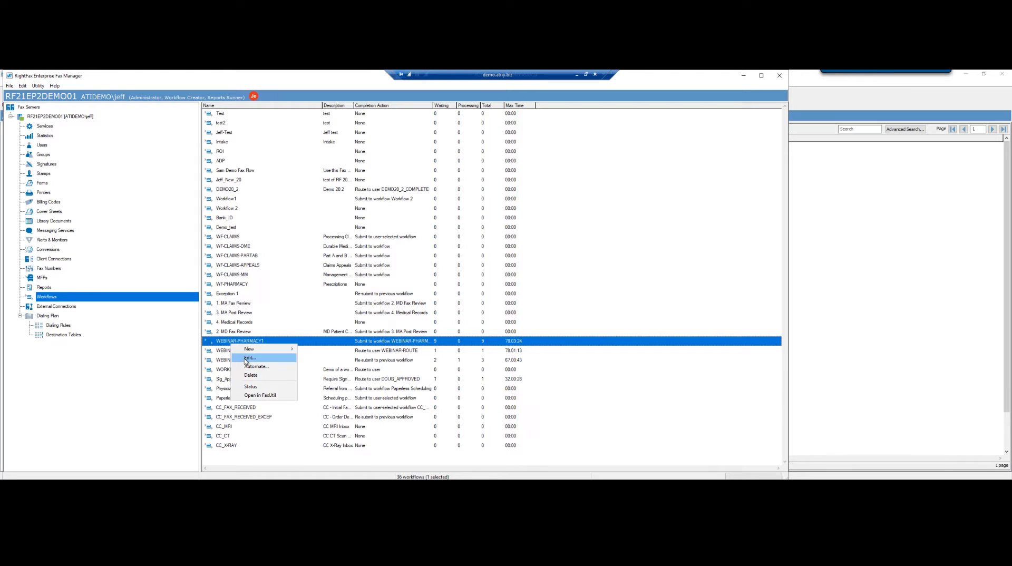
left_click(247, 360)
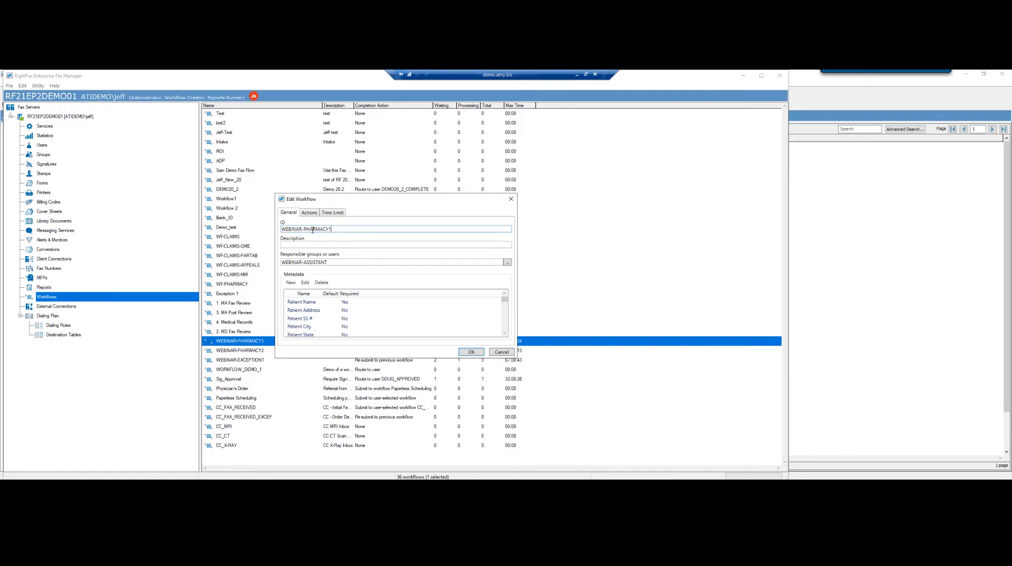
left_click_drag(312, 231, 277, 231)
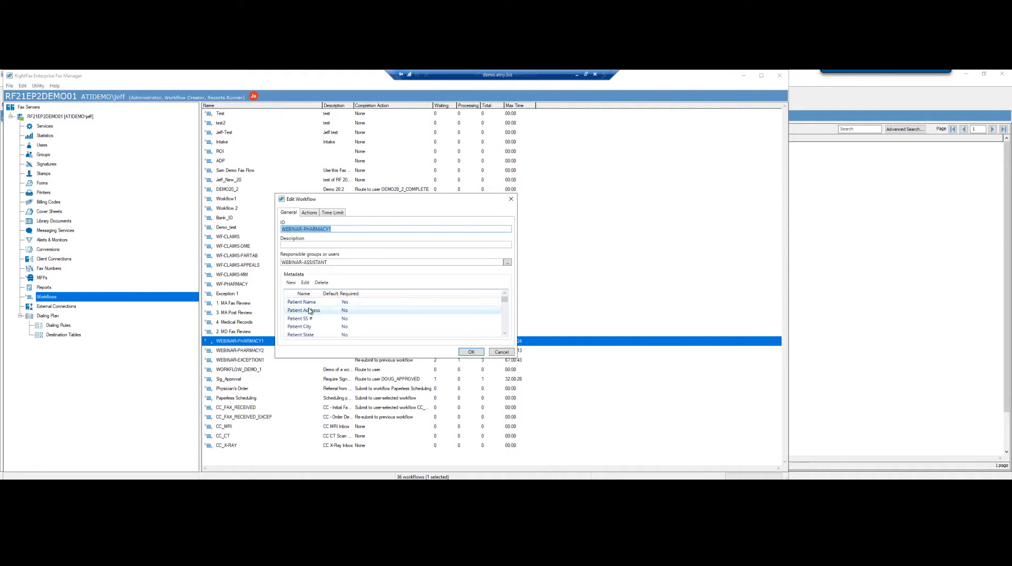
Scroll through the General tab's Metadata list, then view the workflow's Actions submitting to WEBINAR-PHARMACY2
left_click(505, 334)
left_click(506, 333)
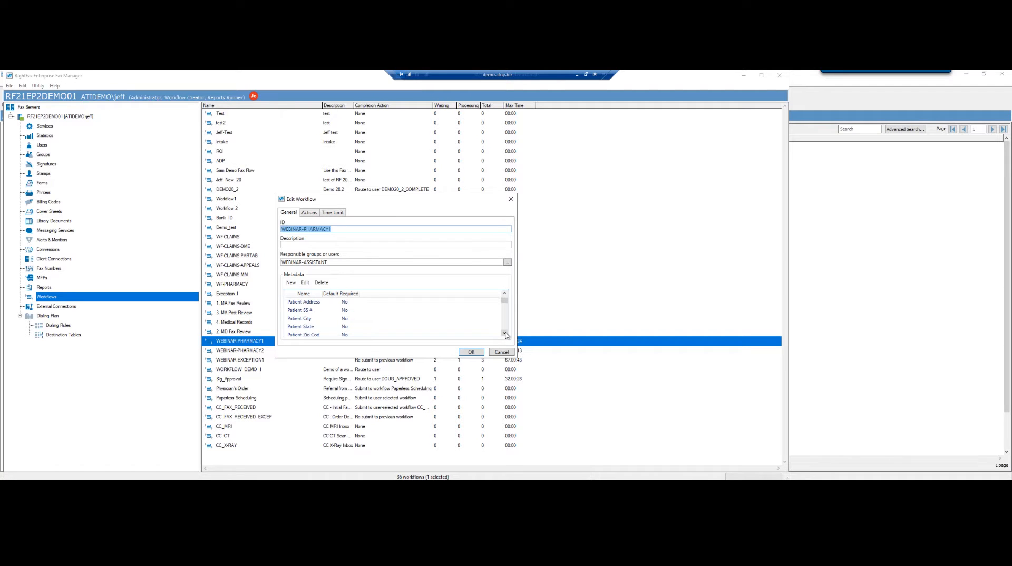
left_click(505, 334)
left_click(506, 333)
left_click(505, 334)
left_click(506, 334)
left_click(505, 334)
left_click(505, 335)
left_click(505, 334)
left_click(505, 334)
left_click(505, 334)
left_click(505, 334)
left_click(506, 334)
left_click(506, 334)
left_click(506, 334)
mouse_move(504, 327)
left_mouse_down()
mouse_move(507, 298)
mouse_move(505, 331)
left_mouse_up()
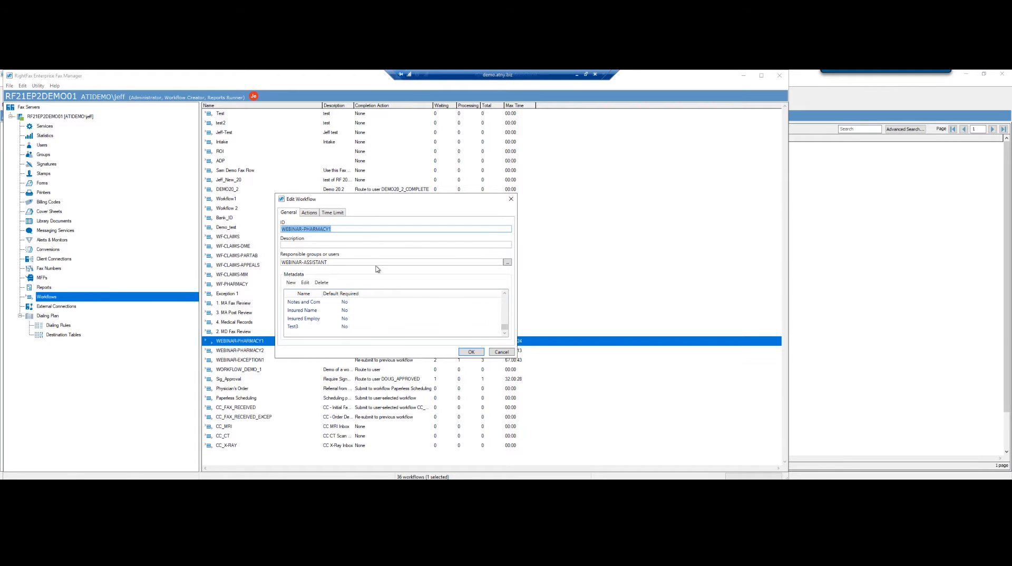
left_click(308, 213)
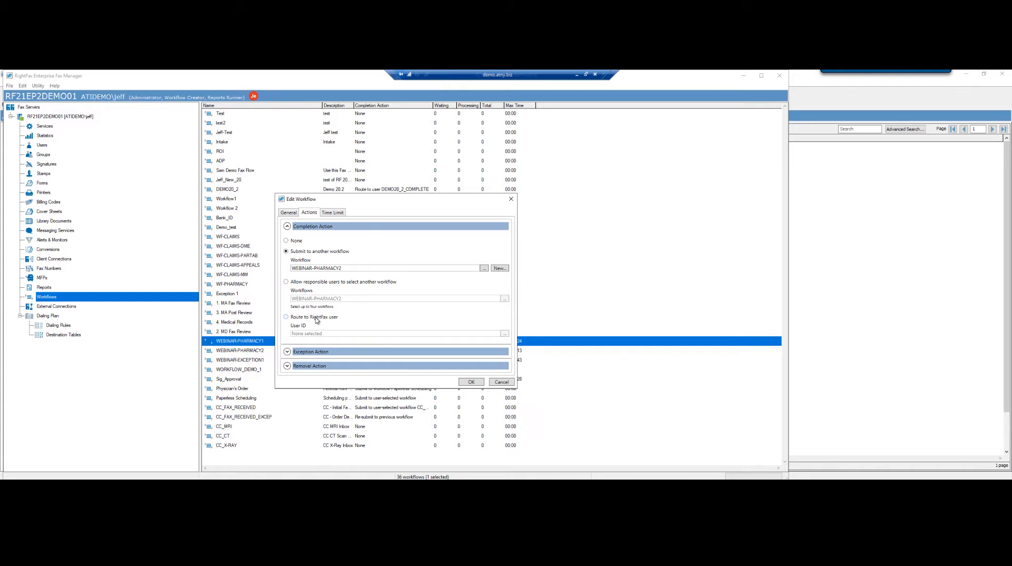
Check the Exception Action targets WEBINAR-EXCEPTION1, then cancel out of Edit Workflow
left_click(287, 351)
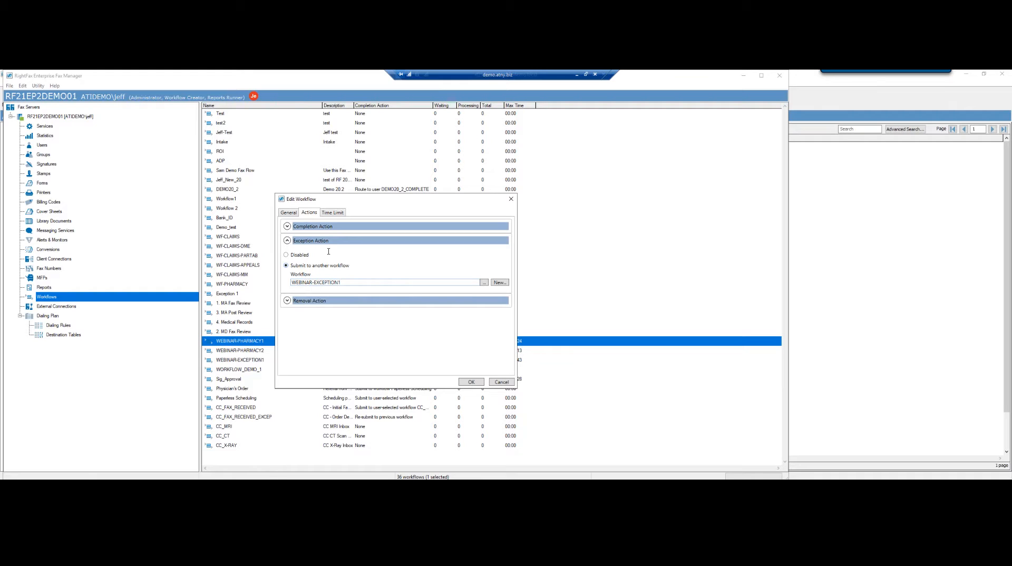
left_click(287, 214)
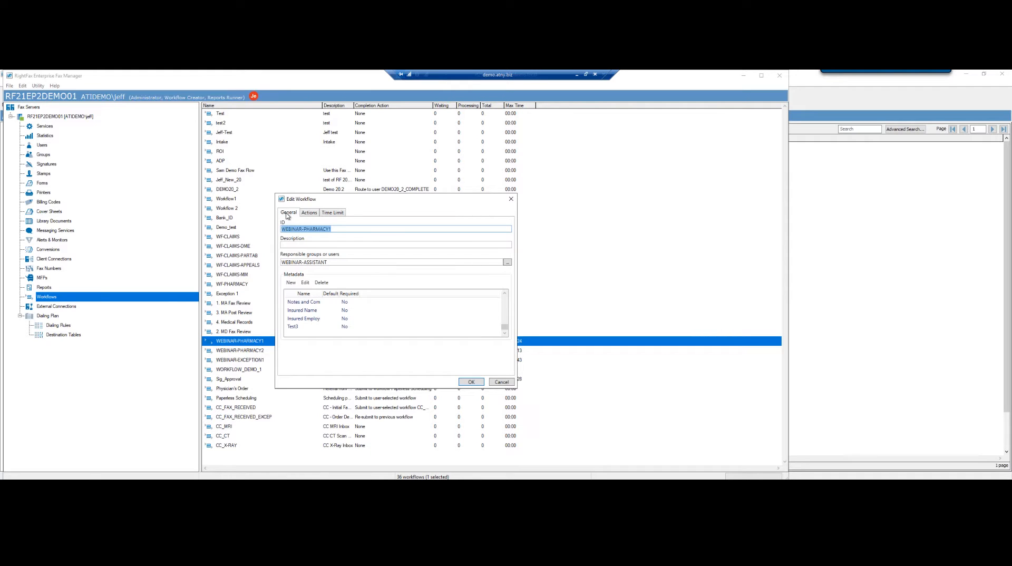
left_click(501, 382)
Choose Automate... for the WEBINAR-PHARMACY1 workflow to see its New Patient Information form
right_click(245, 343)
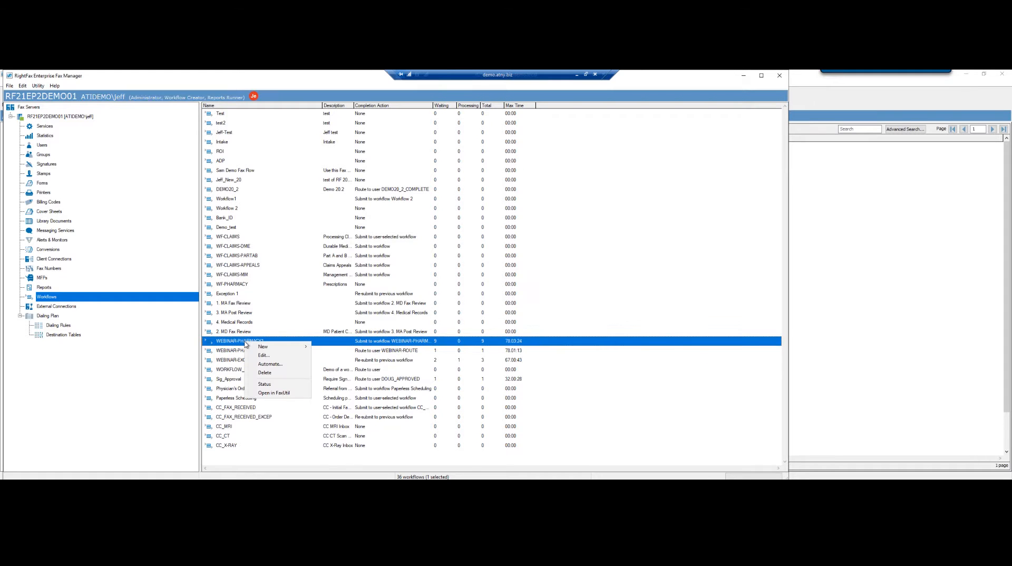
left_click(272, 364)
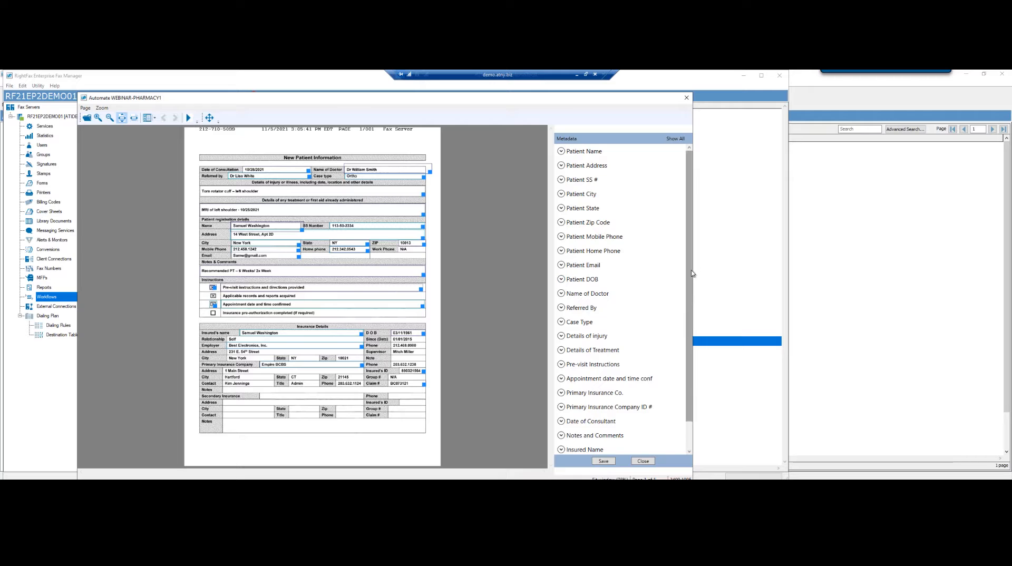
Replace the Insured Name zone with a box over the insured's name, then save and close
scroll(687, 276, "down", 2)
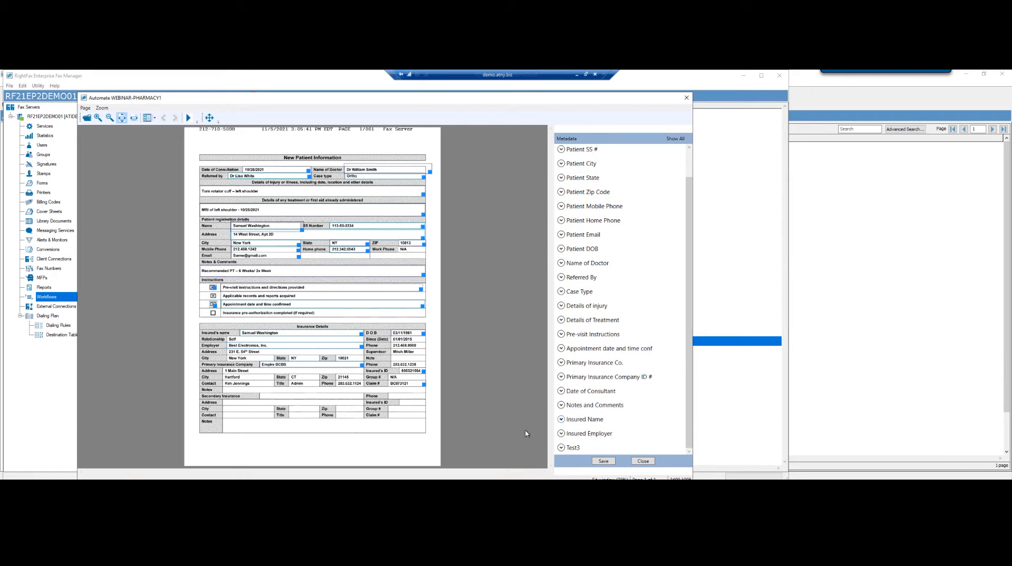
left_click(567, 421)
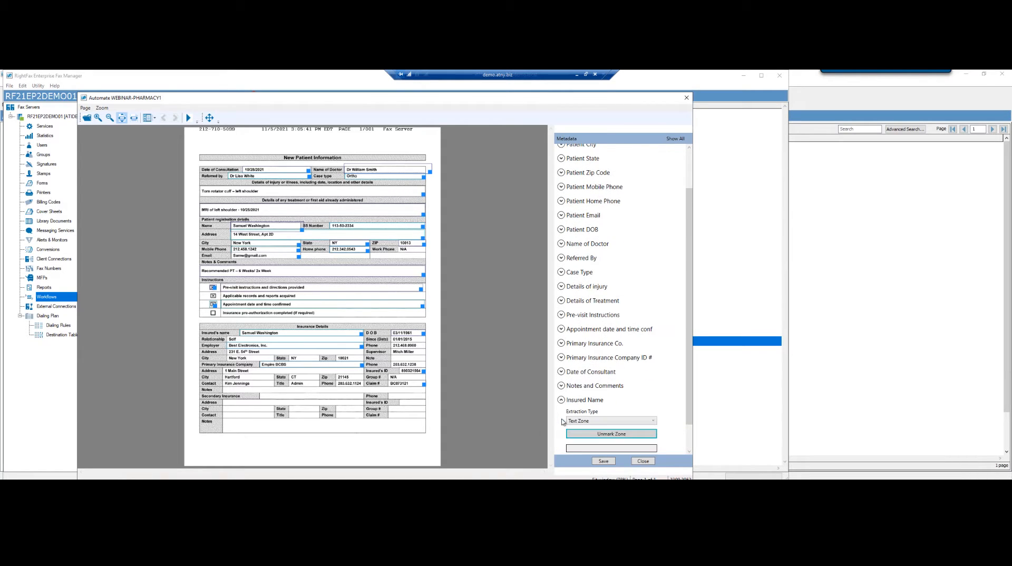
left_click(594, 437)
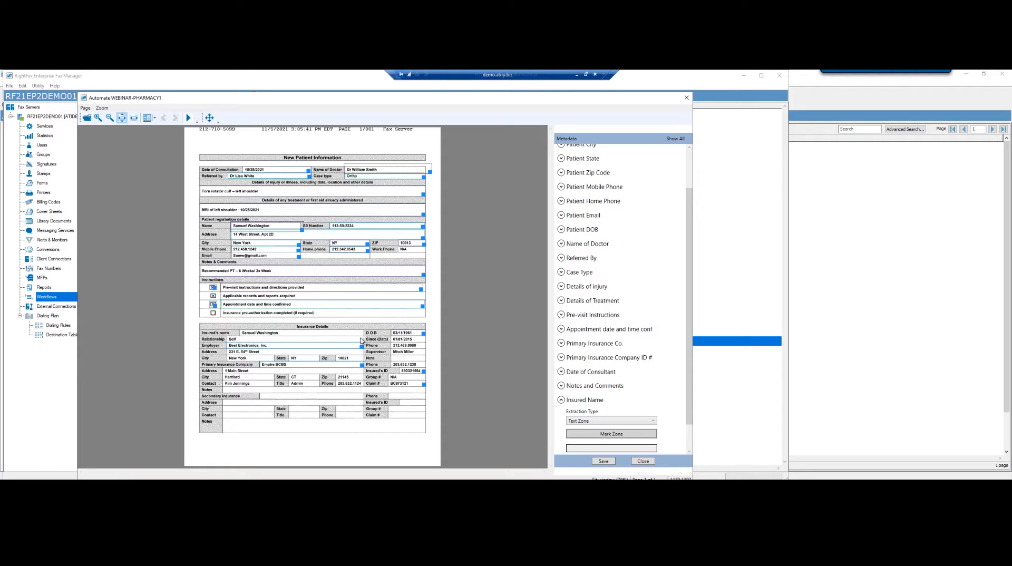
left_click(606, 435)
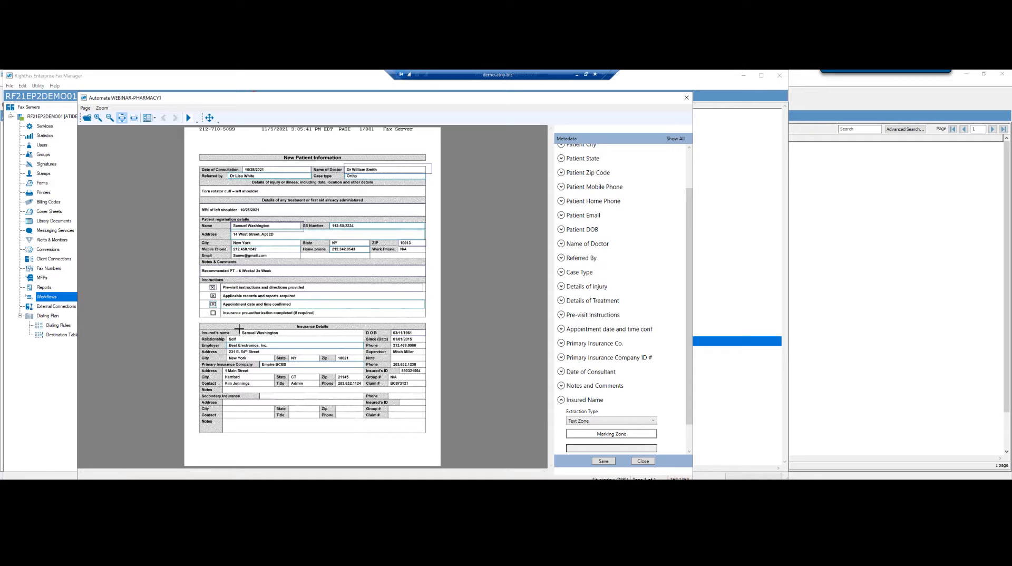
left_click_drag(238, 329, 366, 336)
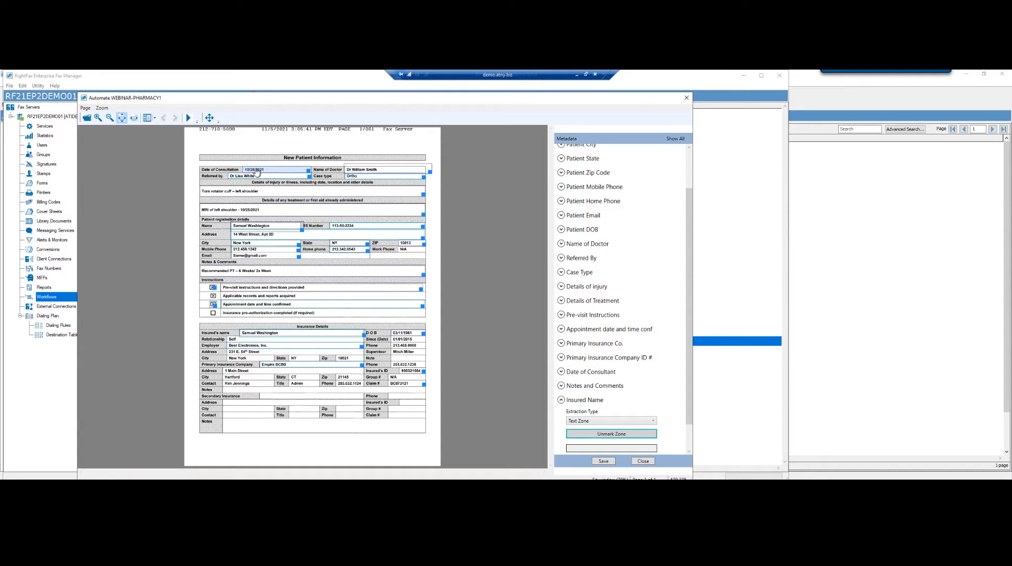
left_click(689, 157)
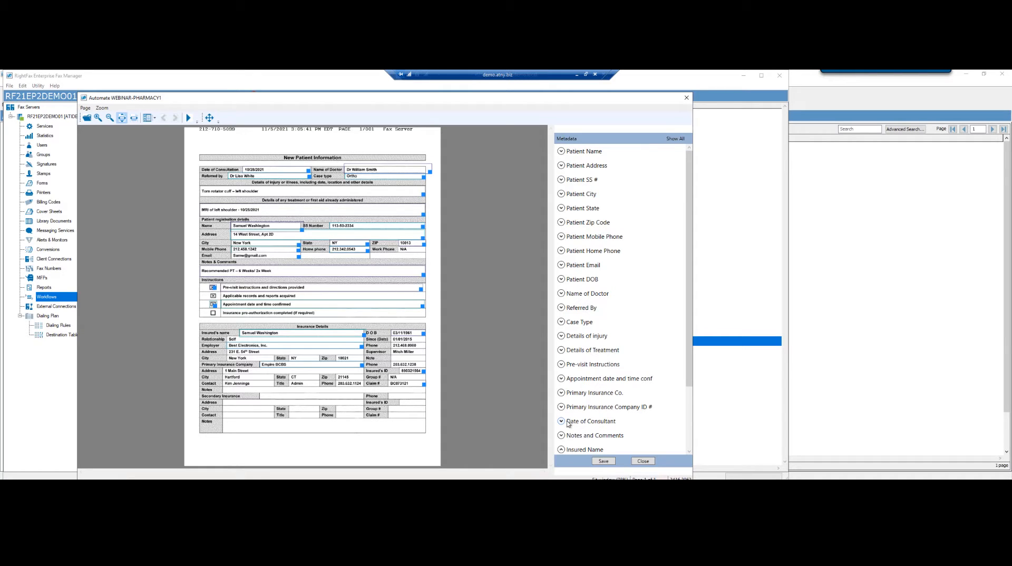
left_click(602, 462)
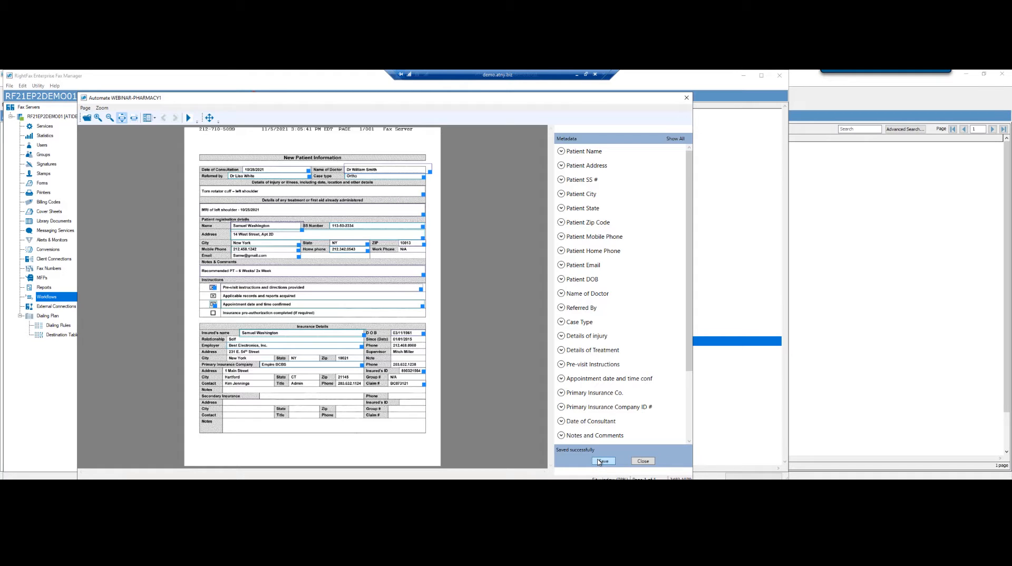
left_click(643, 462)
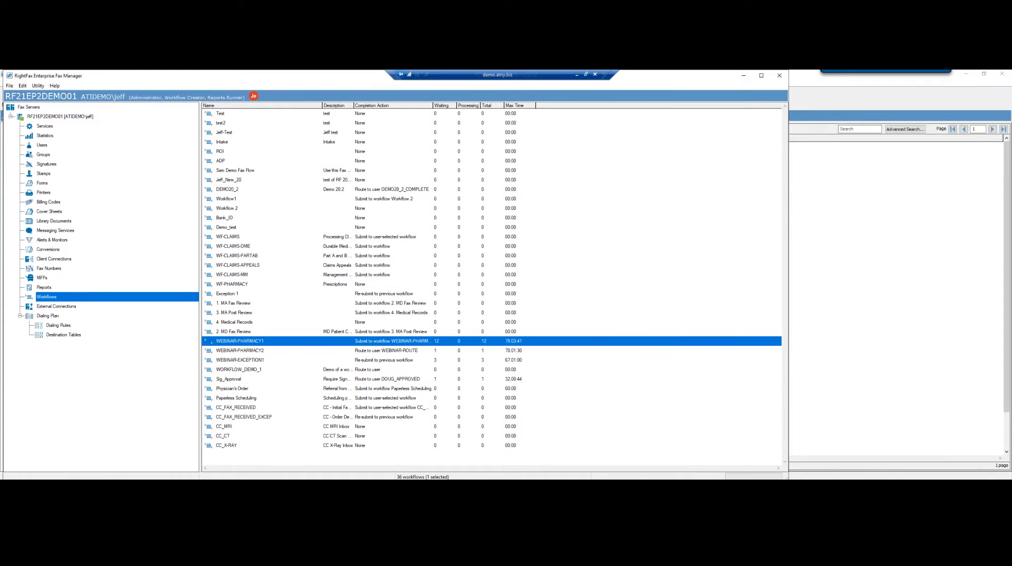
Switch to FaxUtil and open the 1/22/2022 5:03 PM fax in the WEBINAR-PHARMACY1 workflow queue
key("alt+Tab")
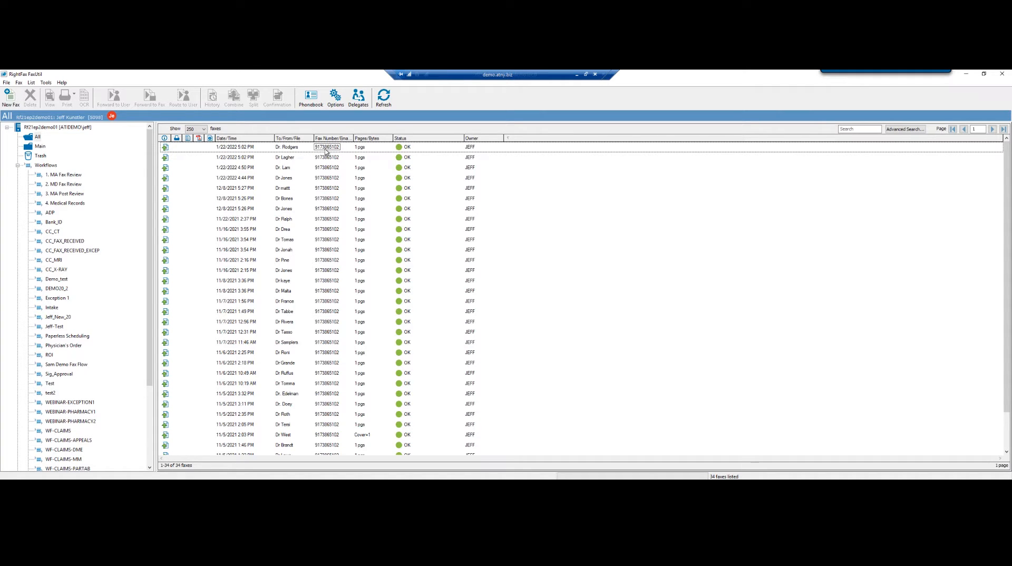
left_click(62, 412)
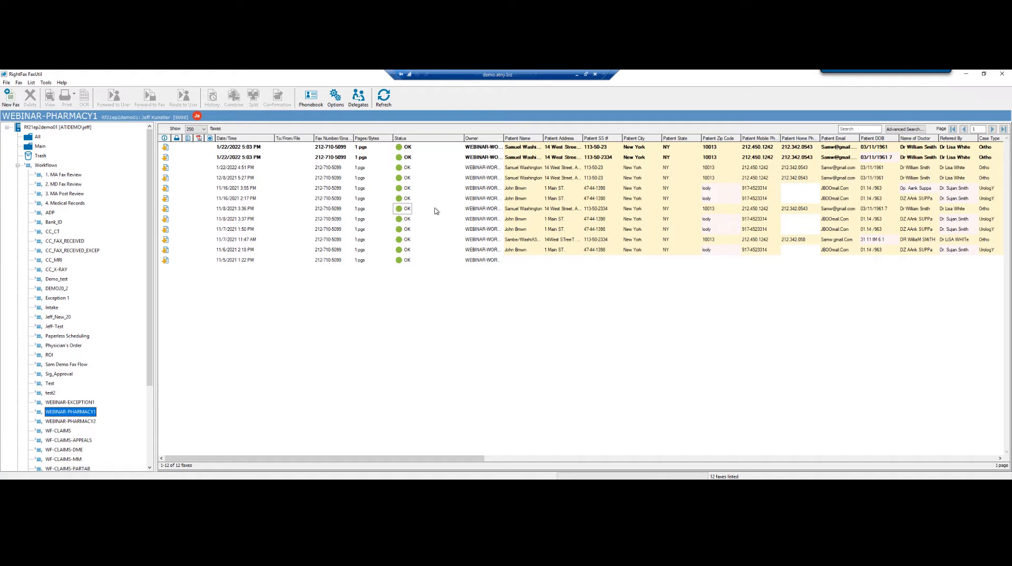
left_click(237, 158)
left_click(233, 158)
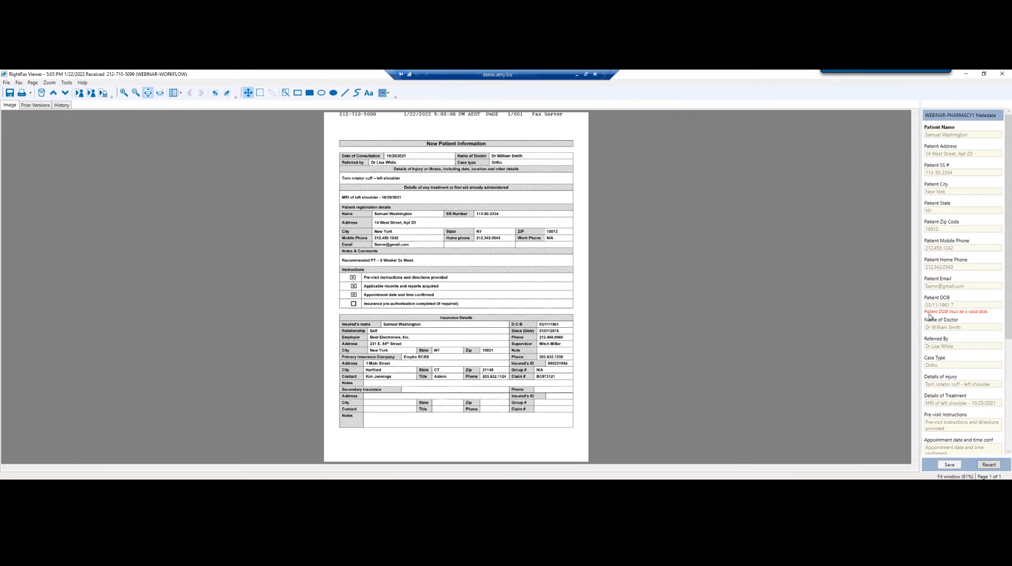
left_click(960, 304)
key("BackSpace")
key("BackSpace")
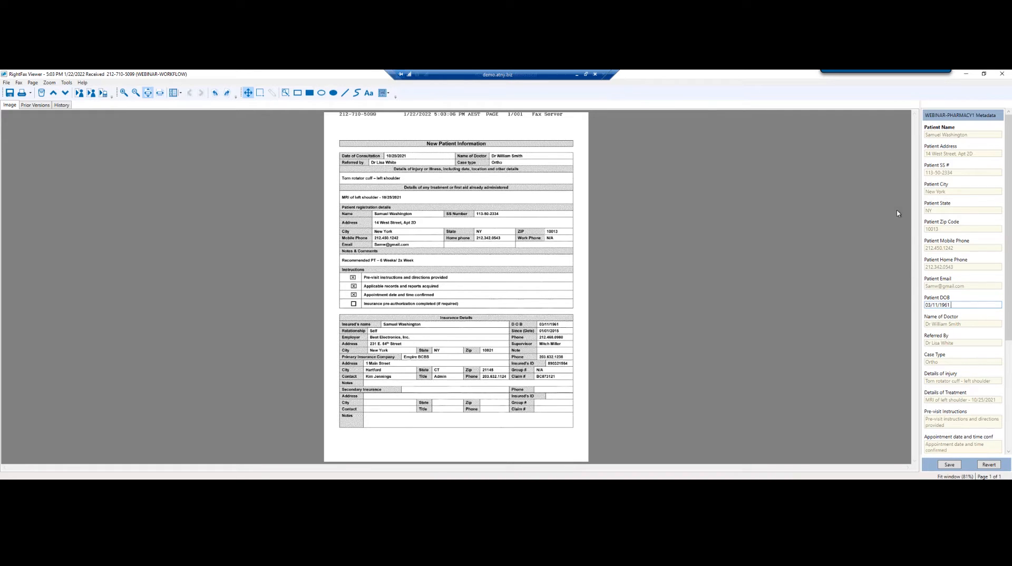
left_click_drag(1009, 330, 1010, 437)
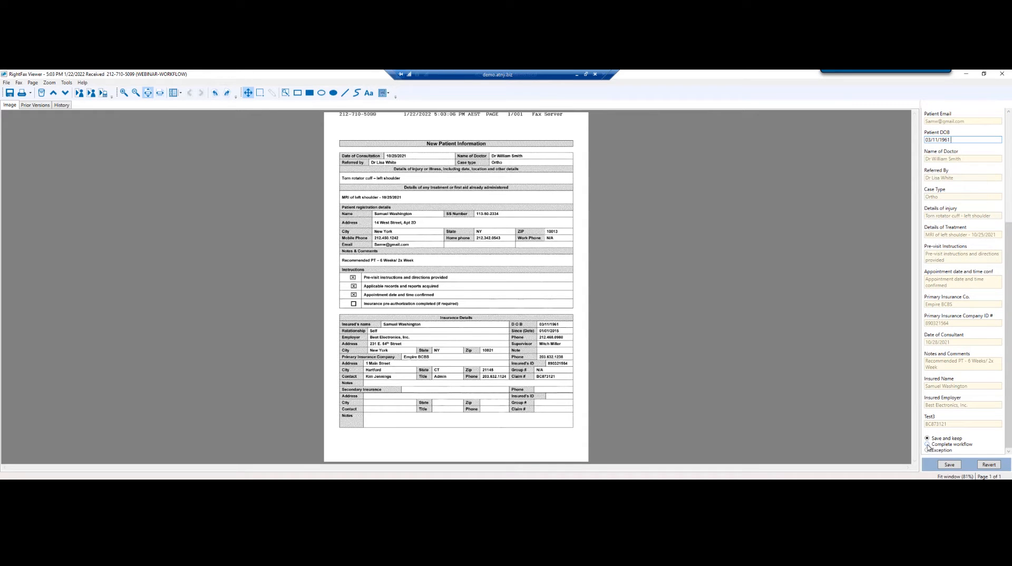
left_click(928, 444)
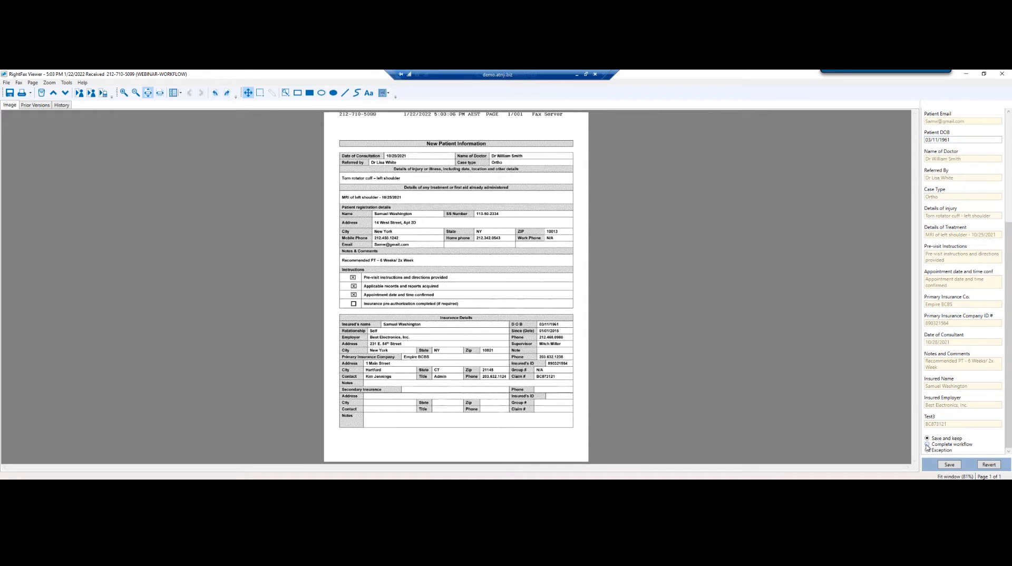
left_click(948, 464)
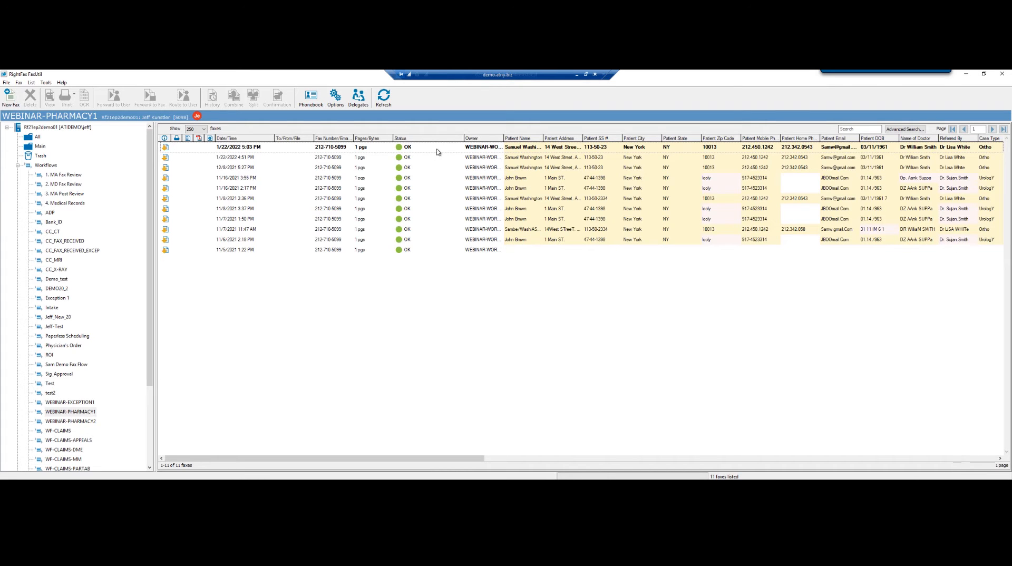
Open the 1/22/2022 5:03 PM fax now listed in the WEBINAR-PHARMACY2 workflow queue
left_click(66, 421)
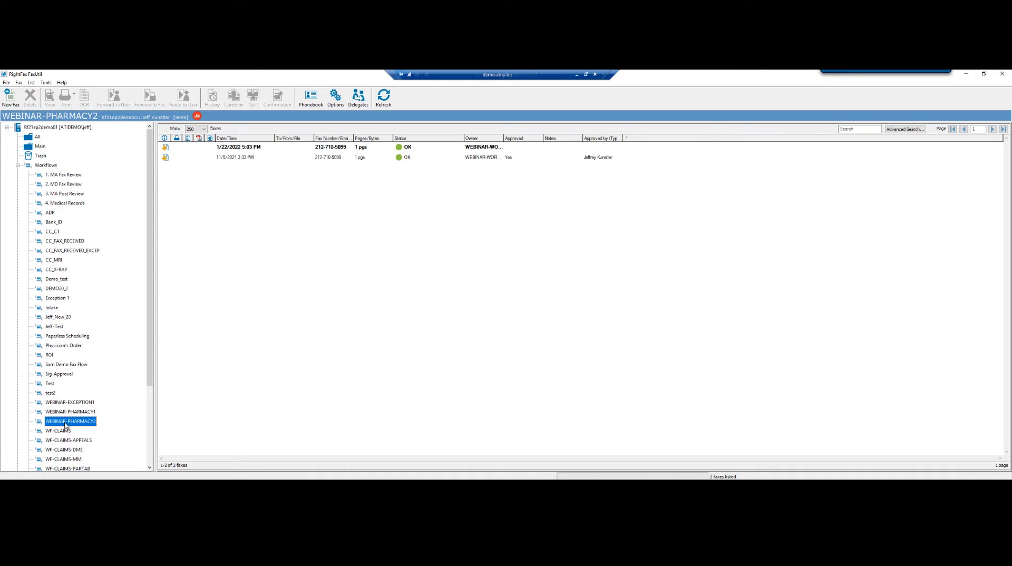
left_click(227, 151)
left_click(229, 148)
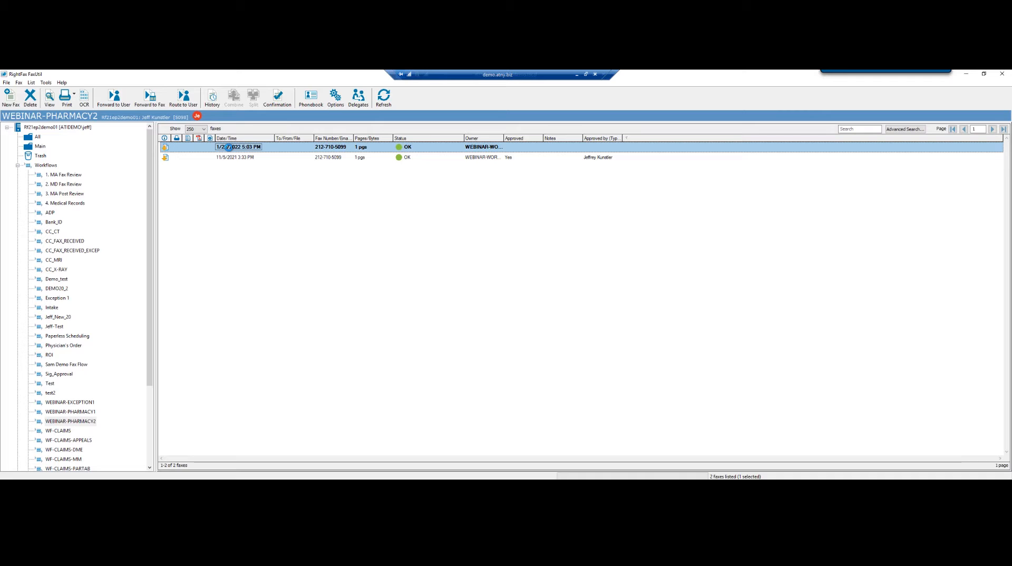
double_click(228, 147)
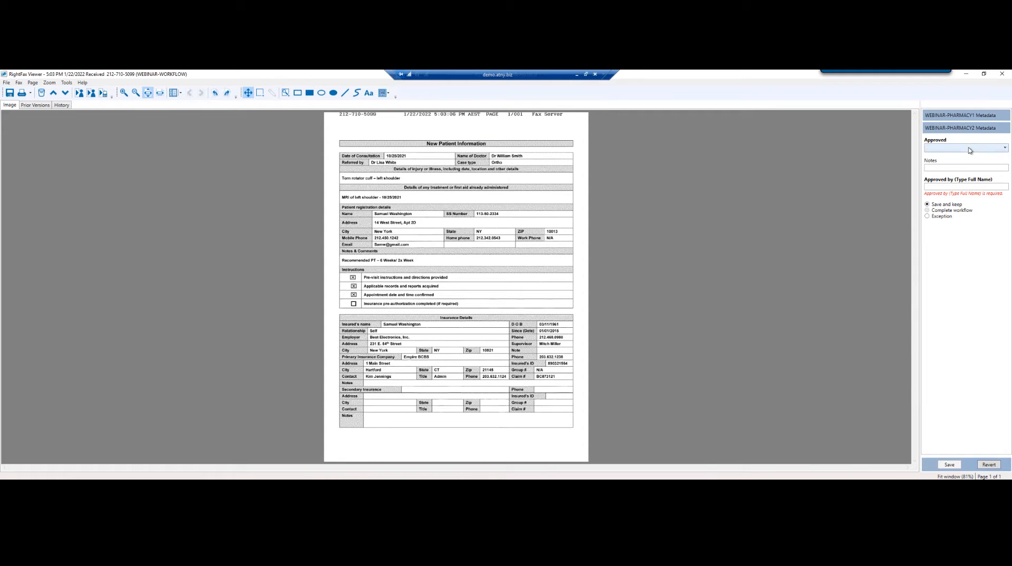
Expand the WEBINAR-PHARMACY2 metadata and set Approved to Yes
left_click(958, 121)
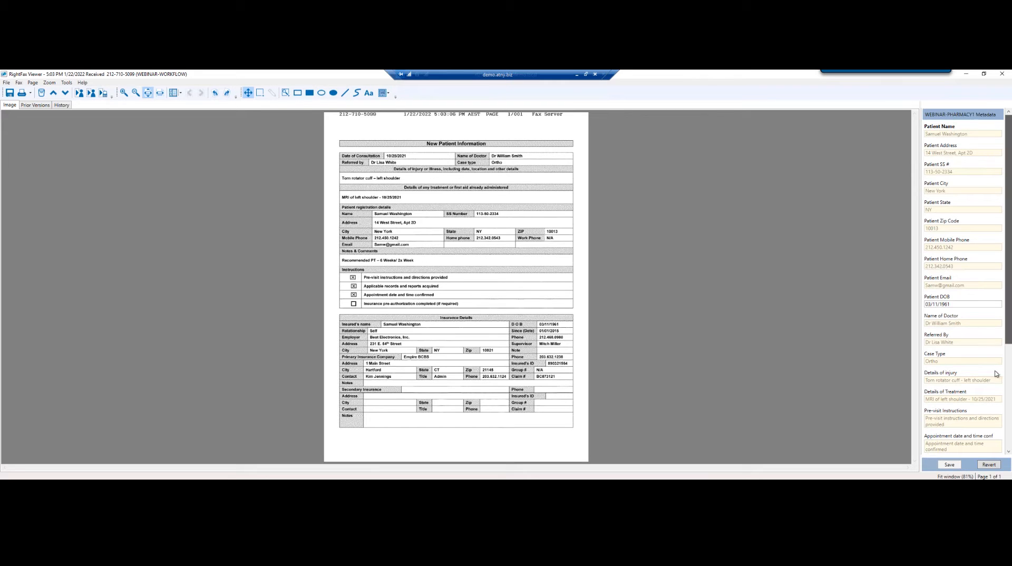
scroll(995, 416, "down", 5)
left_click(974, 449)
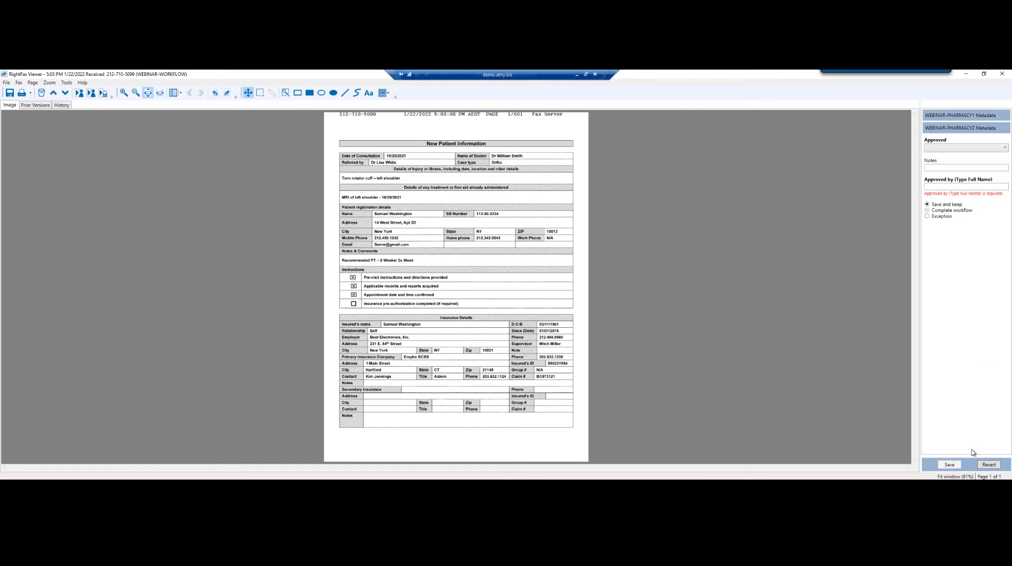
left_click(951, 148)
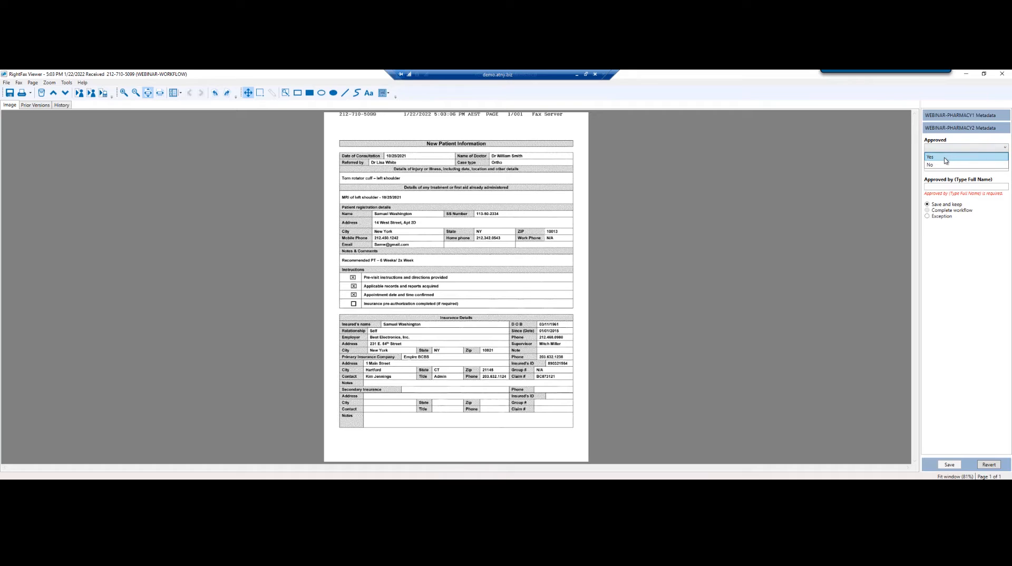
left_click(945, 159)
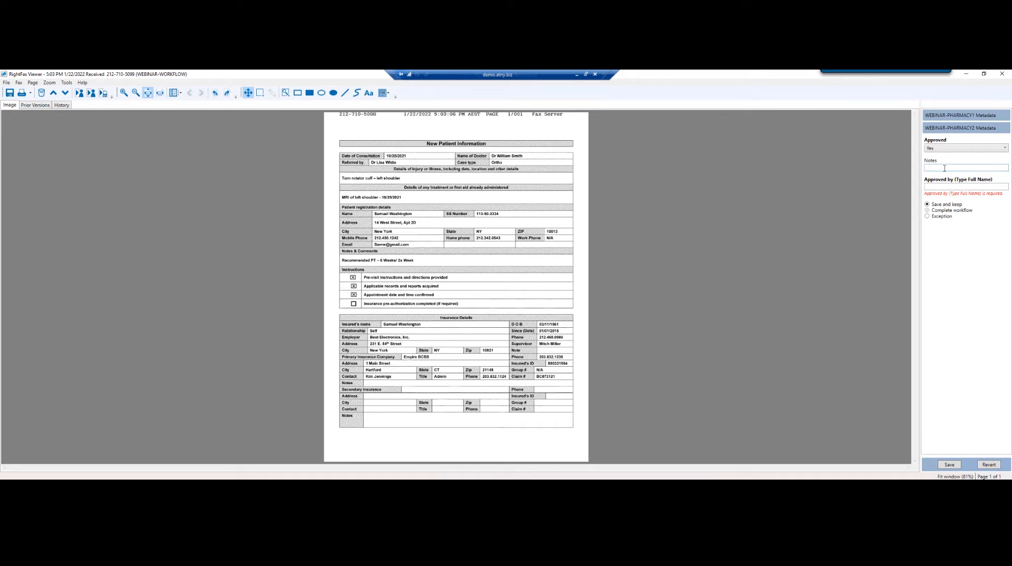
Enter the approver's full name, choose Complete workflow, and save the fax
left_click(941, 186)
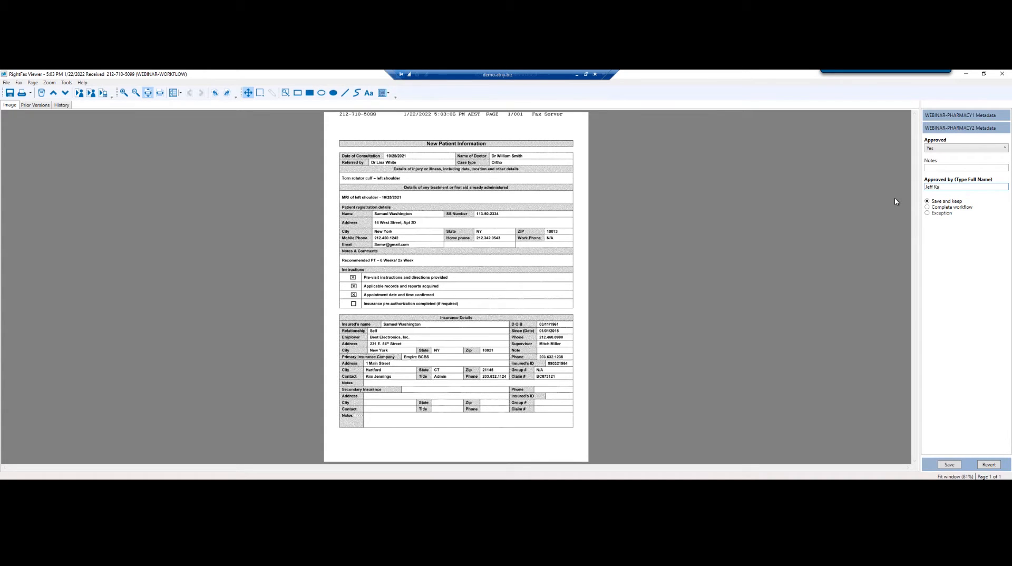
left_click(927, 207)
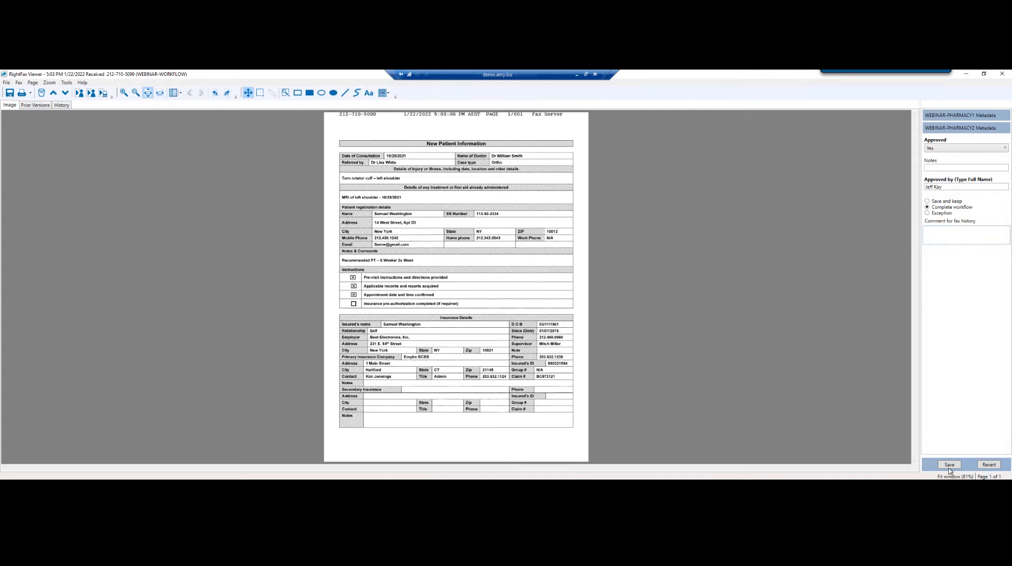
left_click(948, 465)
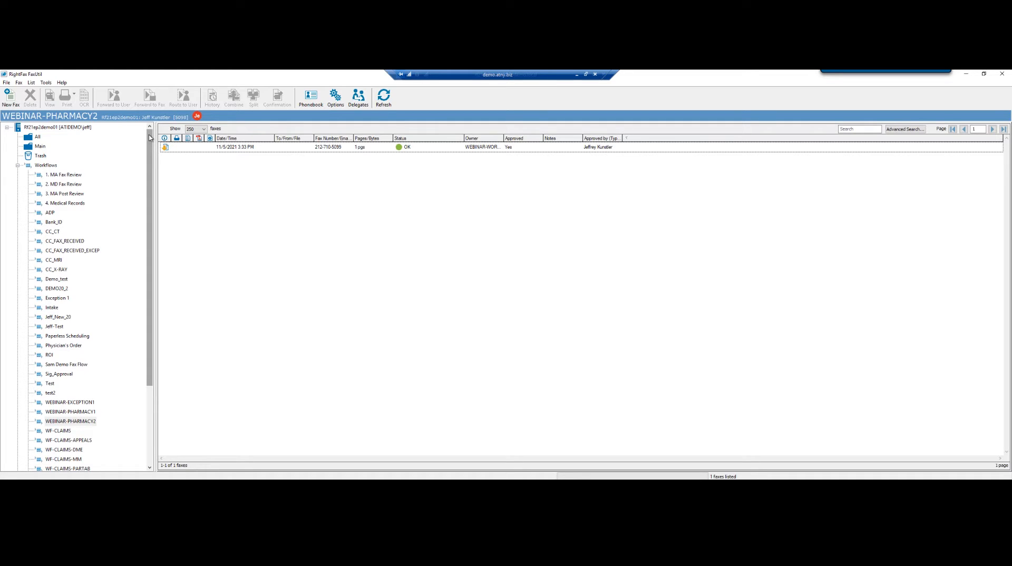
Minimize FaxUtil and Enterprise Fax Manager, then open the XMLGEN folder from the desktop
left_click(966, 74)
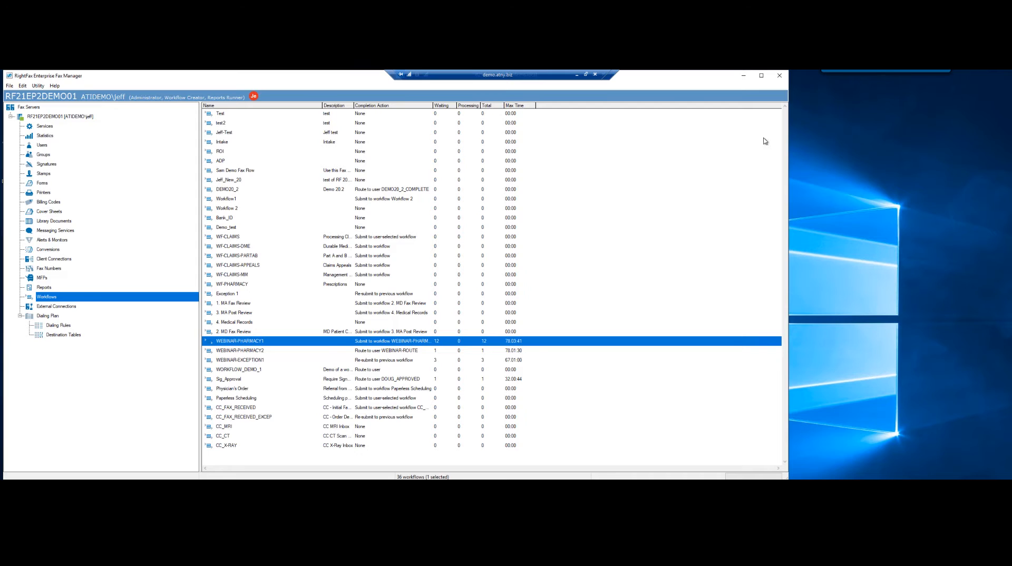
left_click(743, 75)
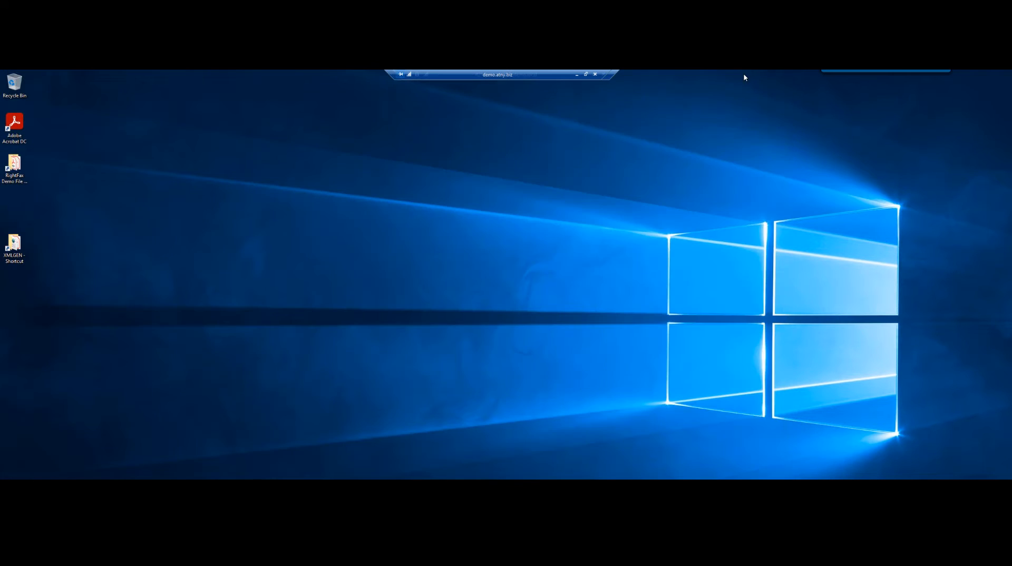
double_click(16, 248)
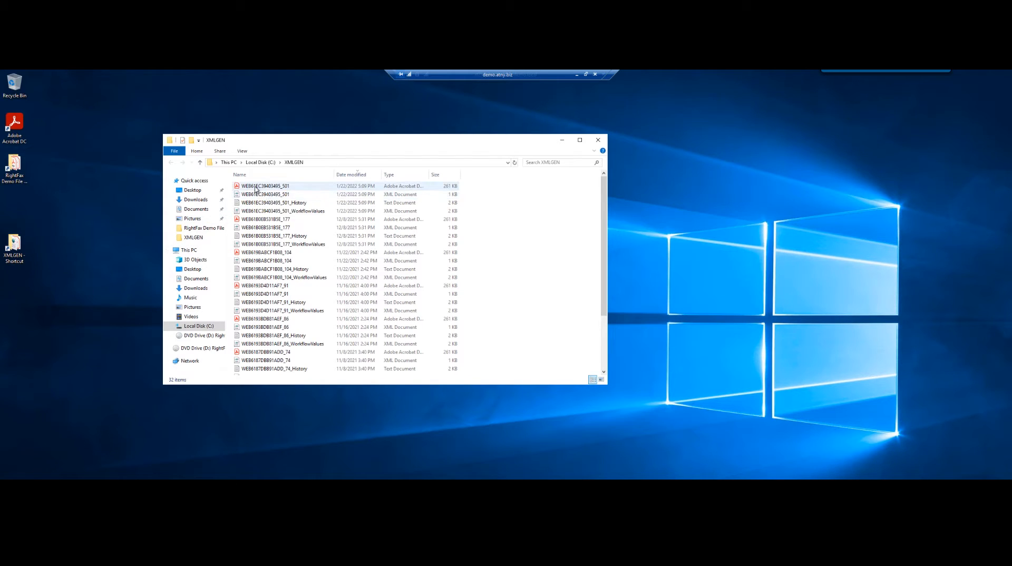
Open the 1/22/2022 5:09 PM _WorkflowValues XML file in Internet Explorer
double_click(259, 212)
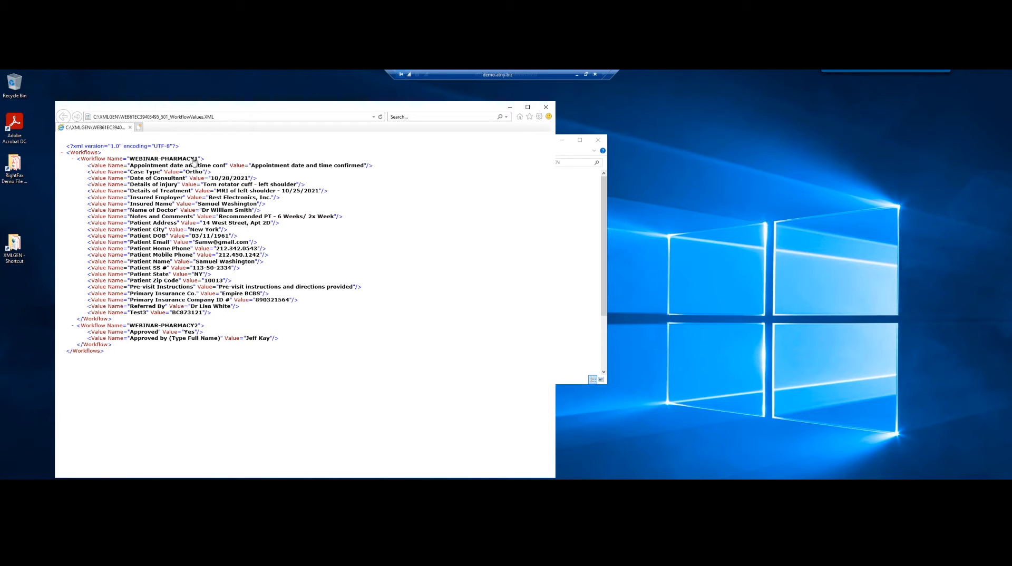
left_click_drag(185, 172, 195, 172)
Close the XML view and minimize the XMLGEN window to bring FaxUtil back
left_click(545, 108)
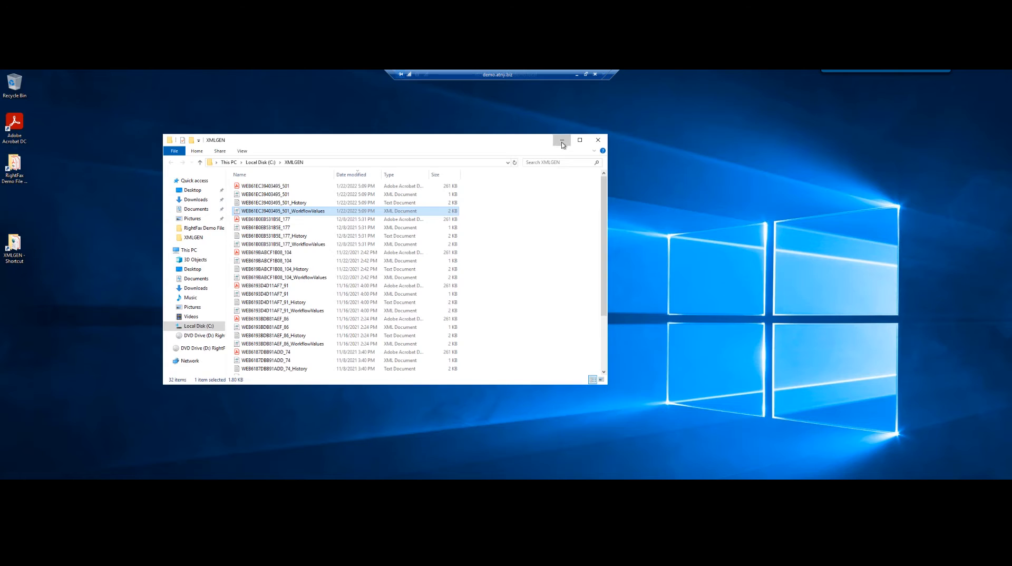
left_click(561, 140)
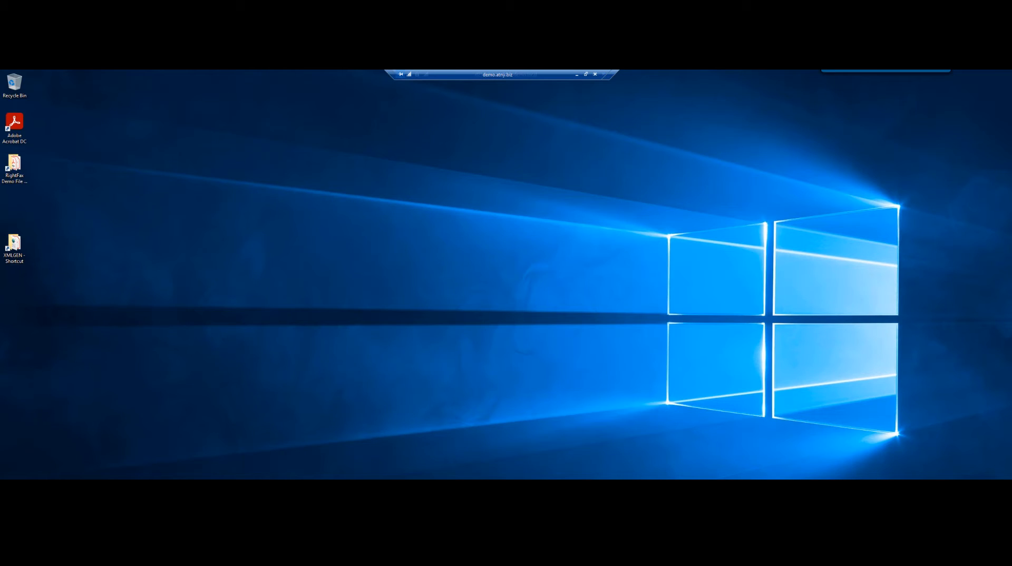
left_click(125, 485)
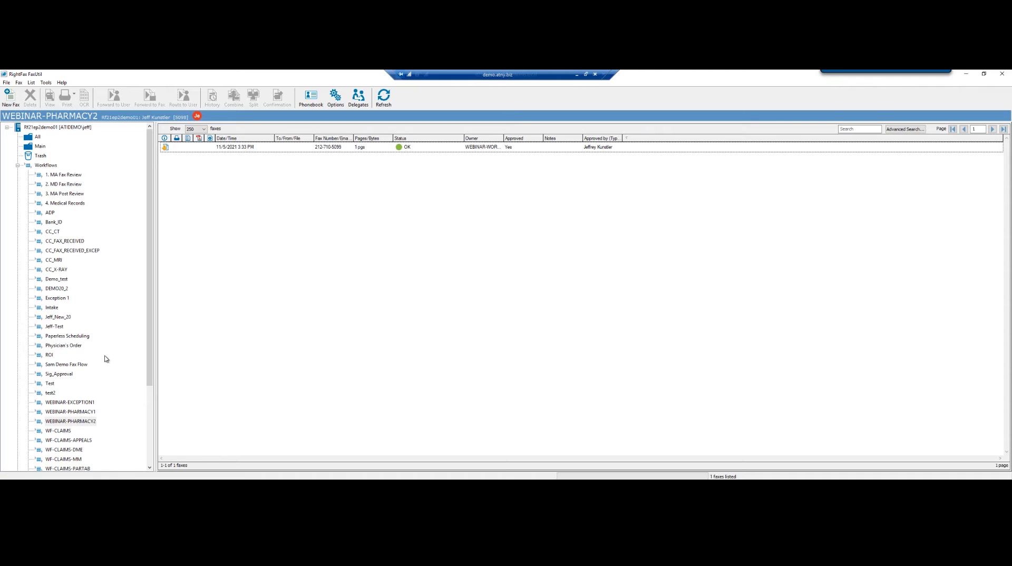
Open the newest WEBINAR-PHARMACY1 fax (1/22/2022 5:03 PM), choose Exception, and save
left_click(71, 411)
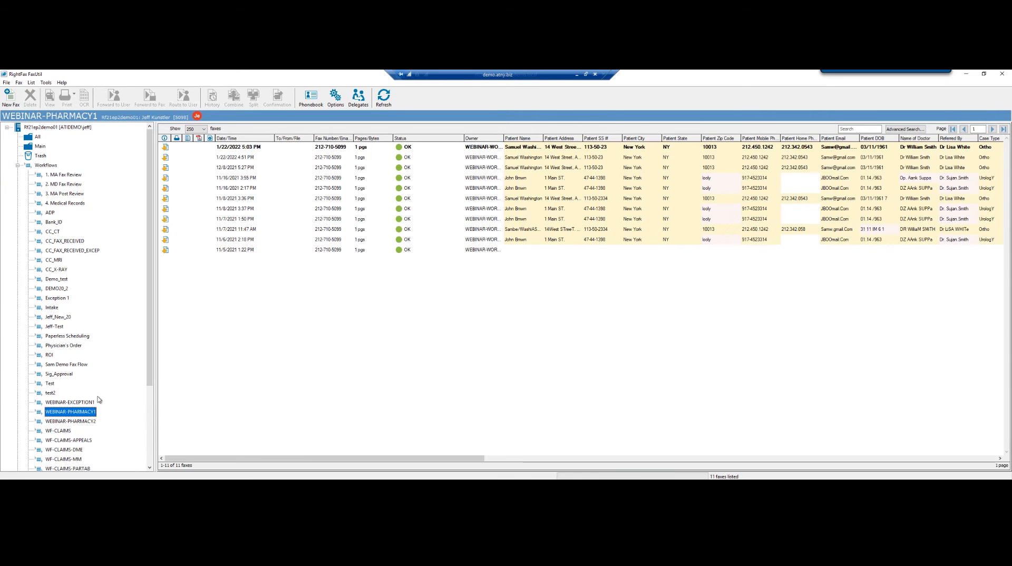
left_click(240, 149)
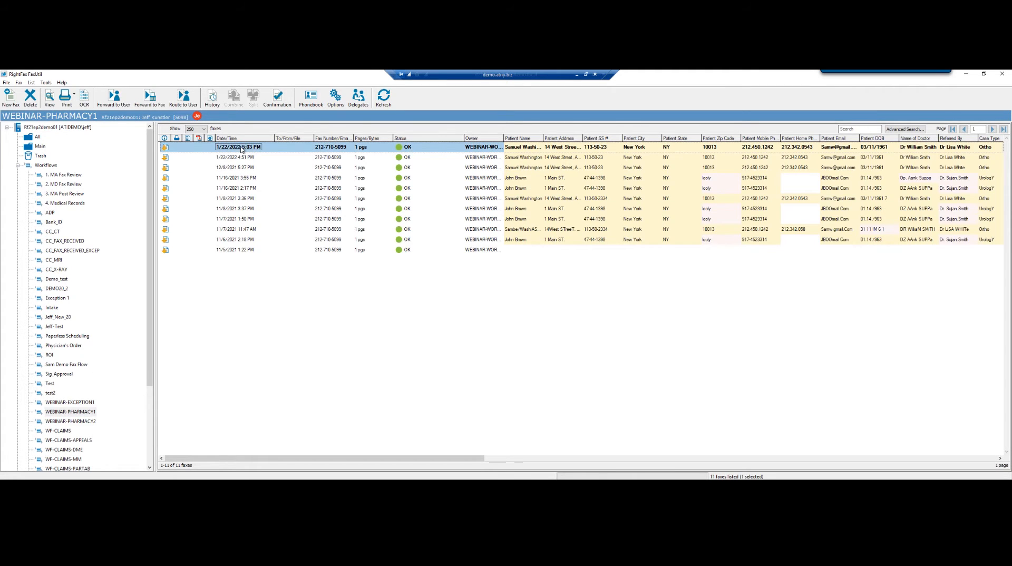
double_click(240, 149)
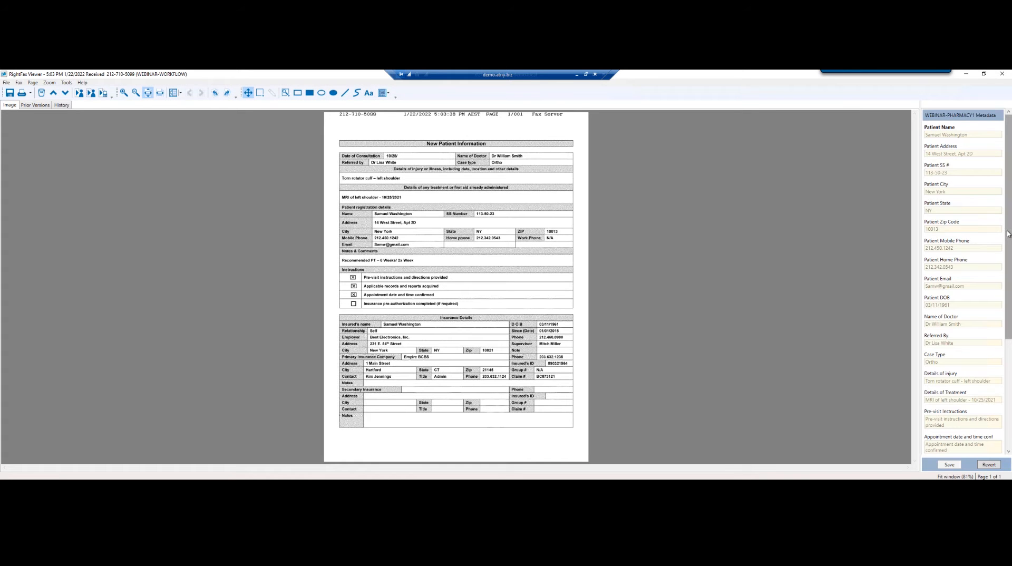
left_click_drag(1008, 236, 1010, 367)
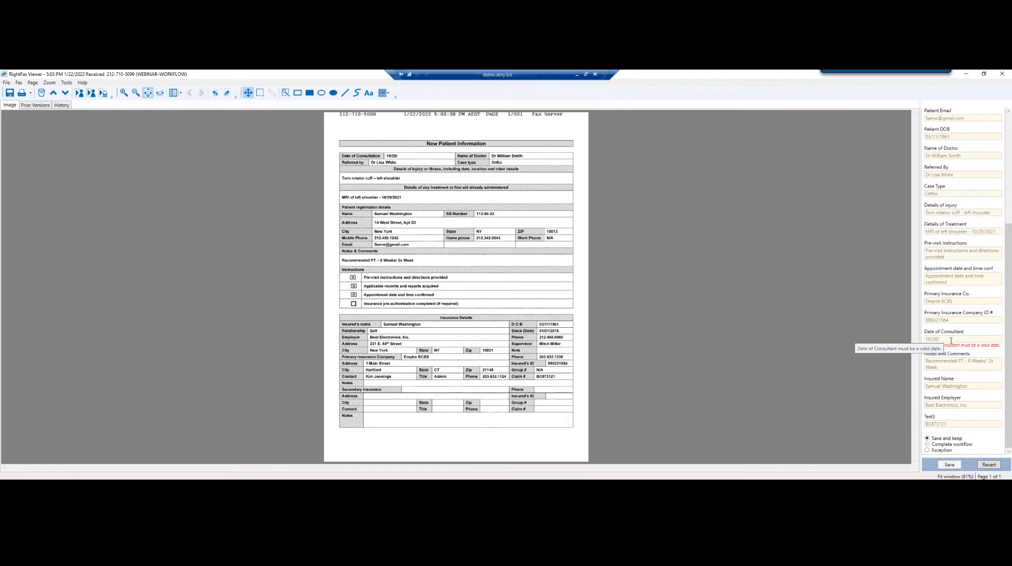
left_click(928, 450)
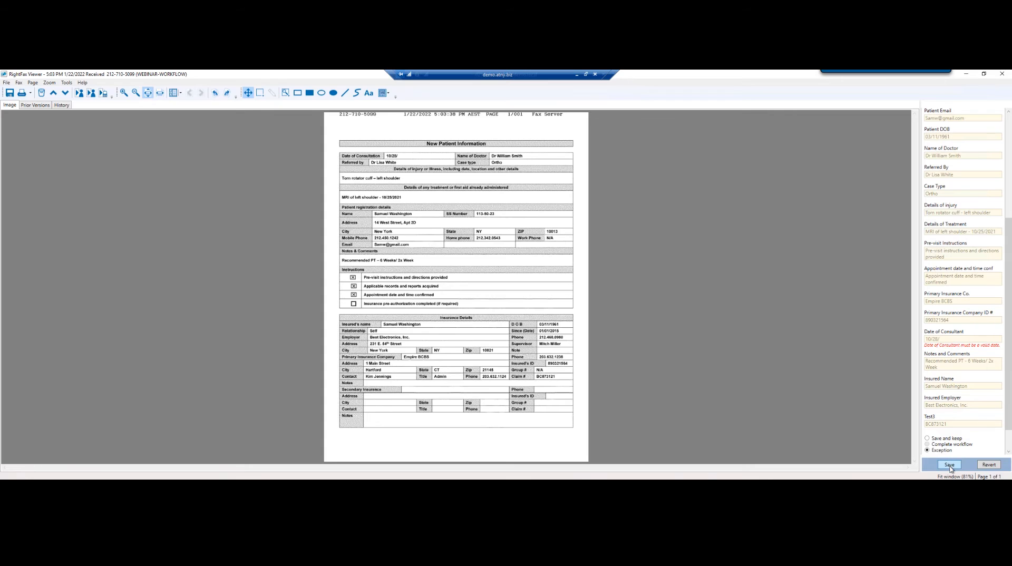
left_click(949, 465)
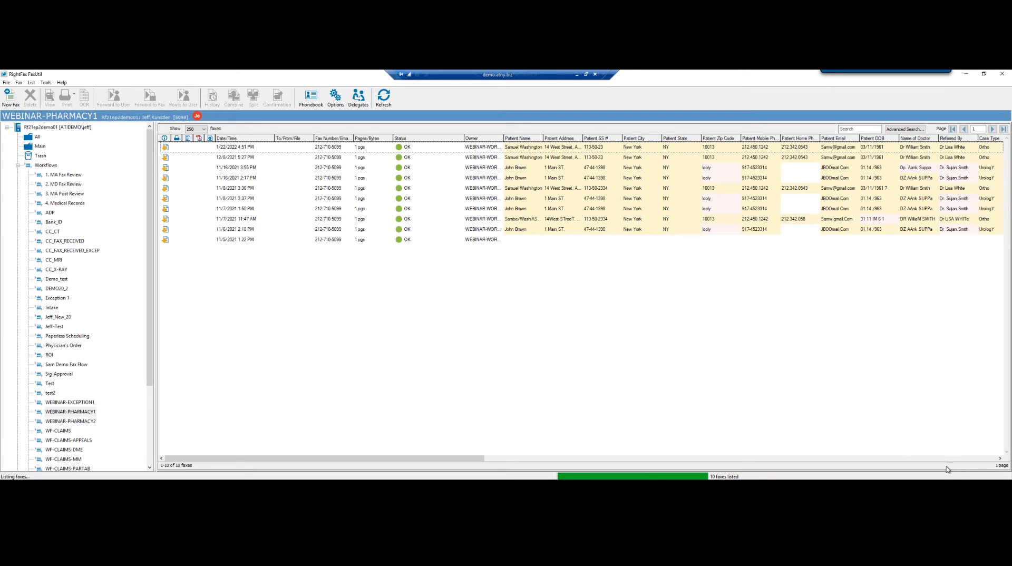
Open the 1/22/2022 5:03 PM fax in the WEBINAR-EXCEPTION1 queue
left_click(59, 403)
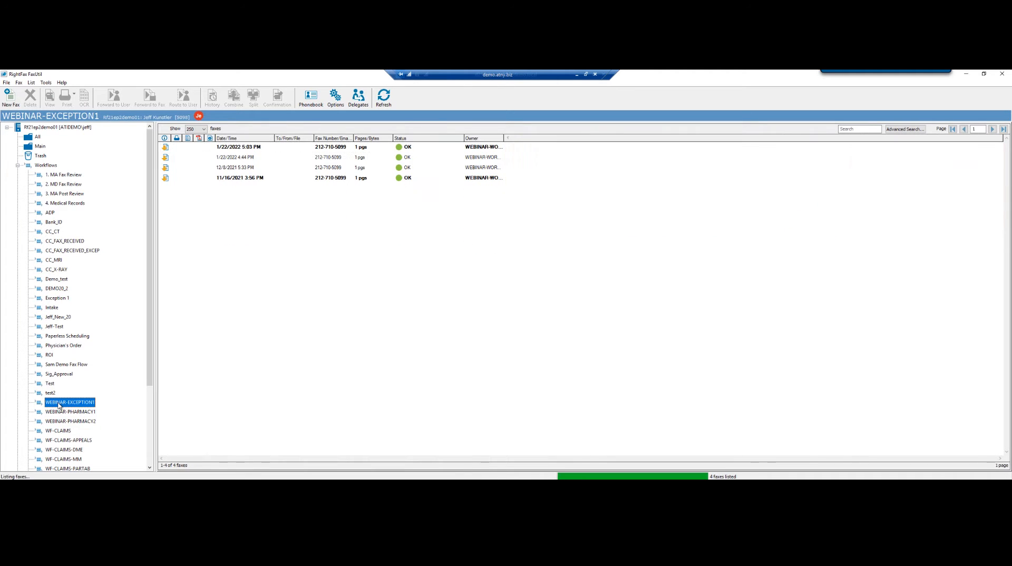
left_click(235, 148)
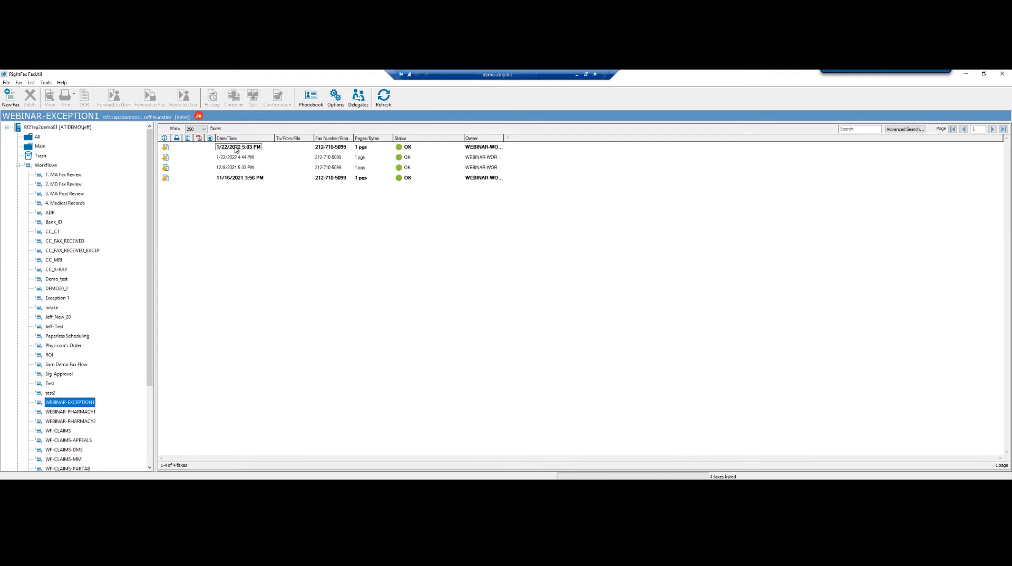
left_click(236, 149)
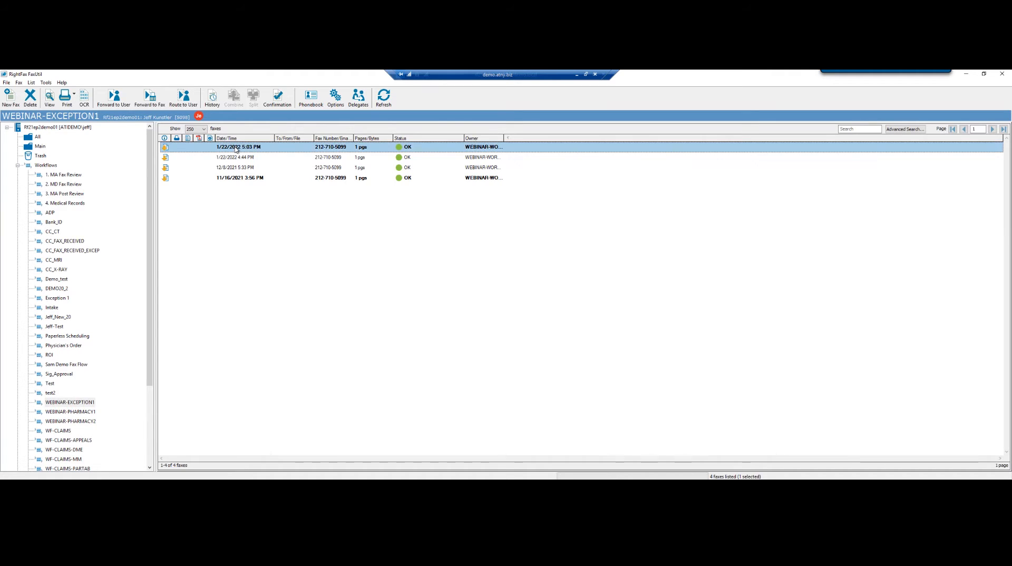
double_click(235, 148)
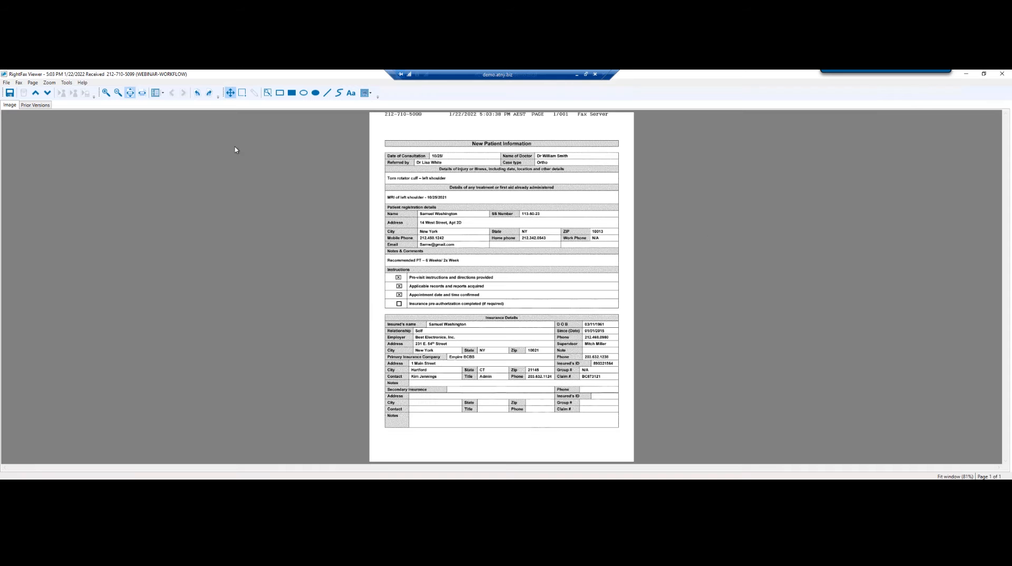
Correct the Date of Consultant year to 2021 in the WEBINAR-PHARMACY1 metadata
left_click(943, 116)
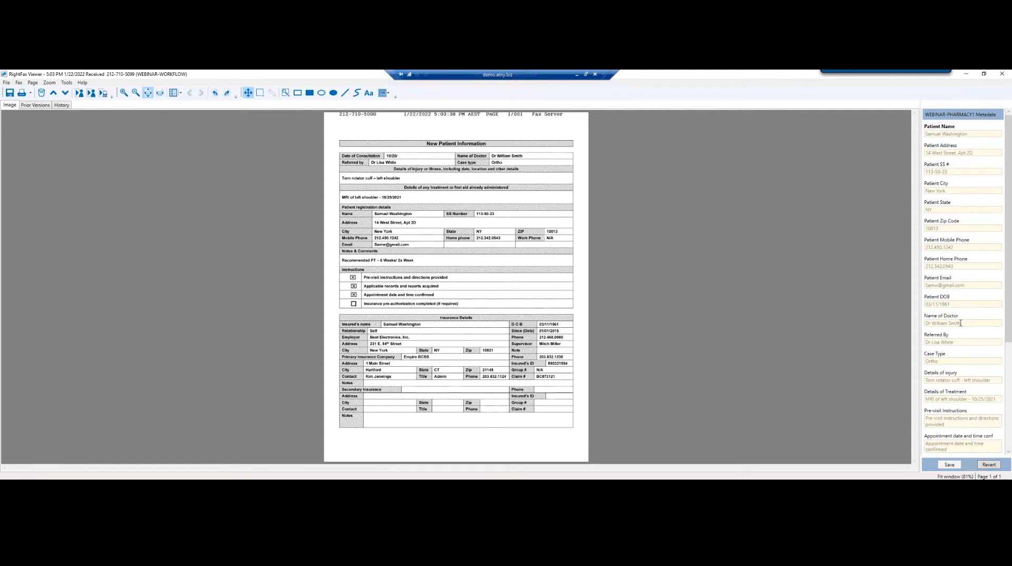
scroll(1008, 311, "down", 2)
scroll(962, 285, "down", 3)
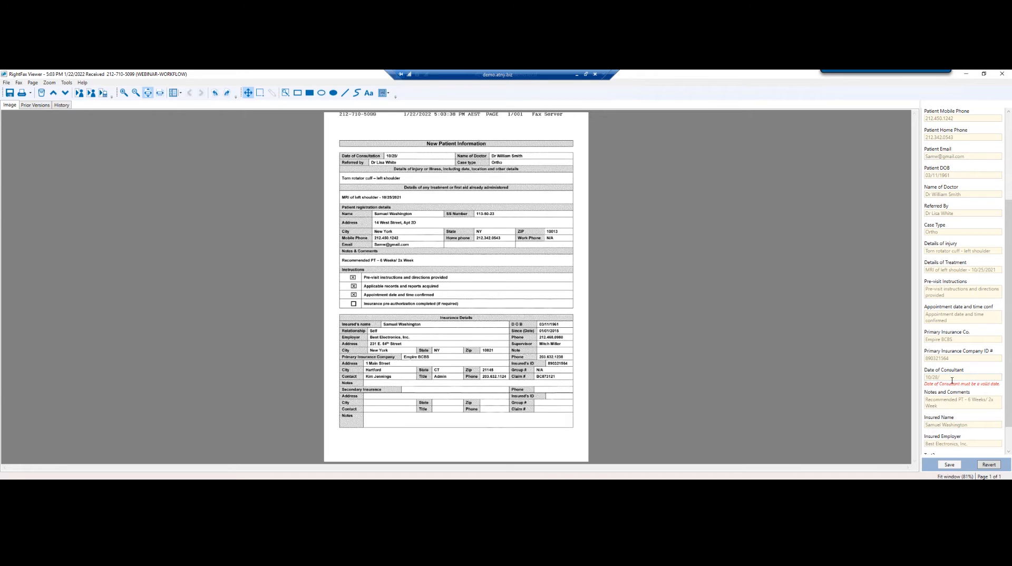
left_click(952, 378)
type("20")
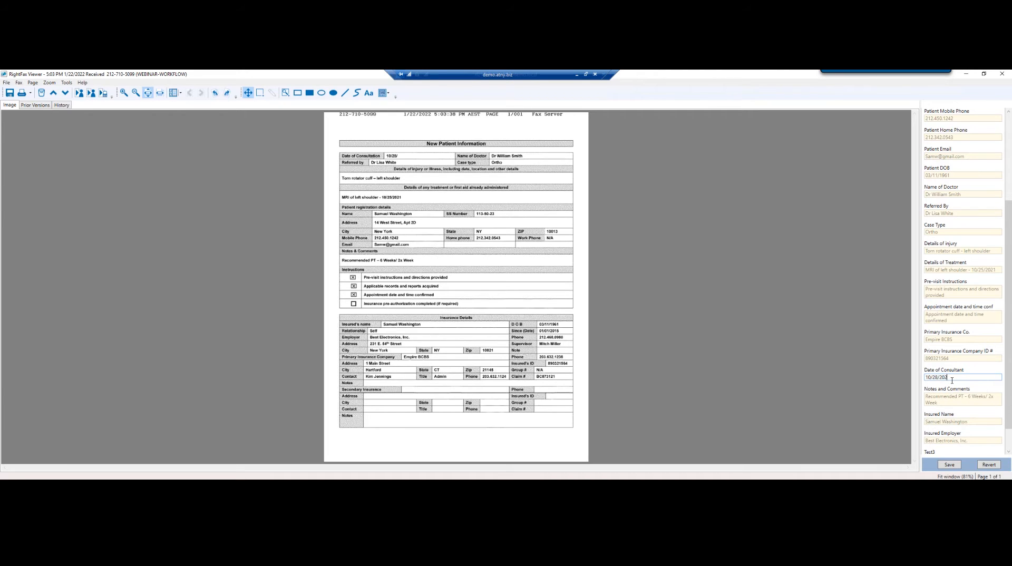
type("21")
Select Complete workflow and save the fax
left_click_drag(1009, 424, 1011, 458)
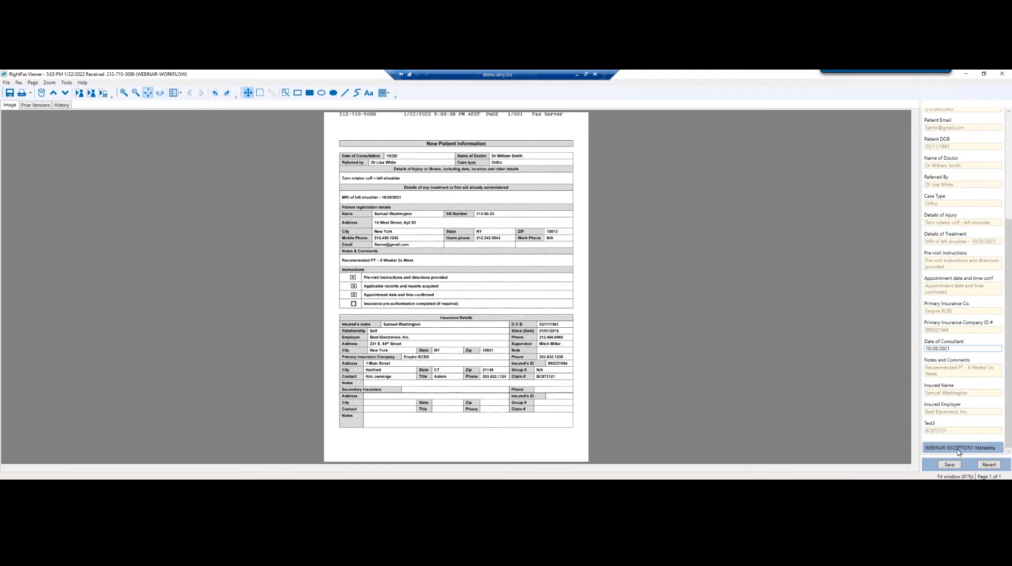
left_click(958, 449)
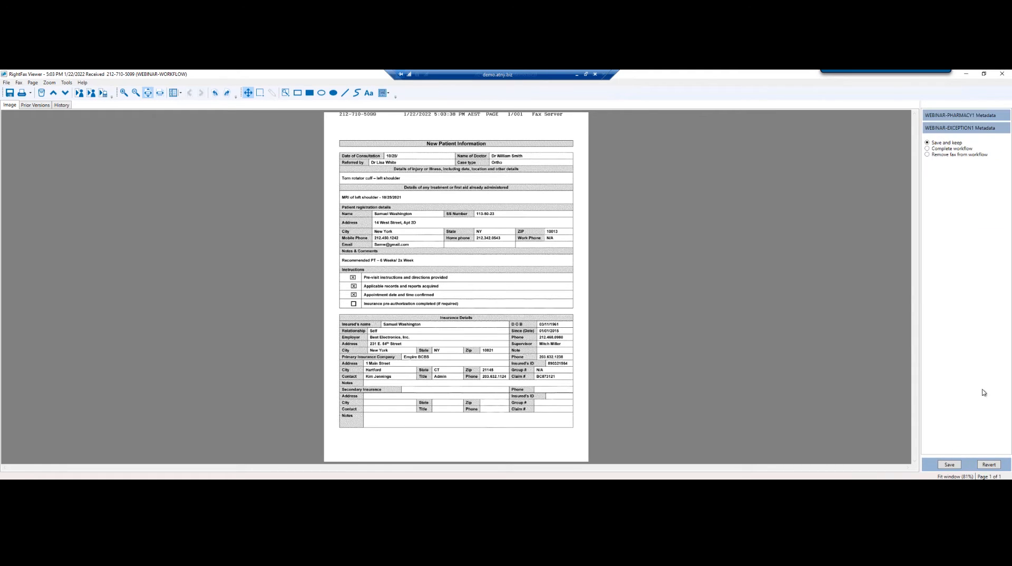
left_click(928, 149)
left_click(950, 465)
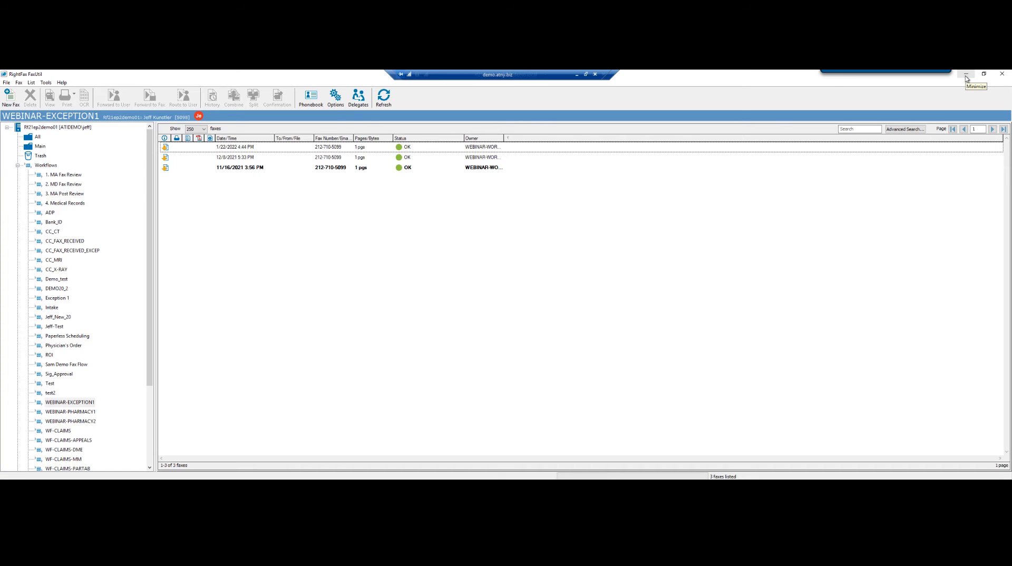
Close FaxUtil and switch to the RightFax CE 21.2 home page in Internet Explorer
left_click(999, 78)
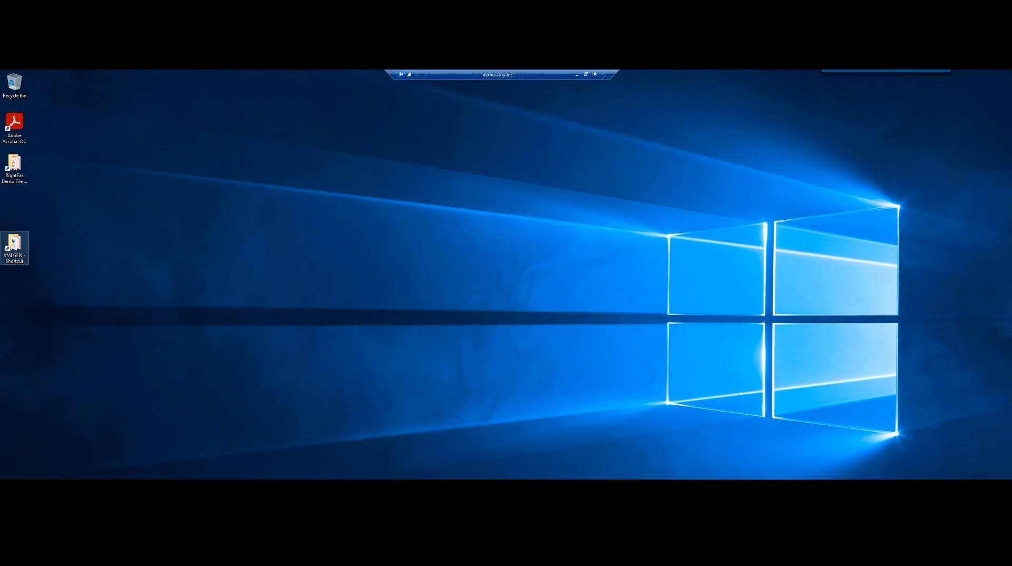
key("alt+Tab")
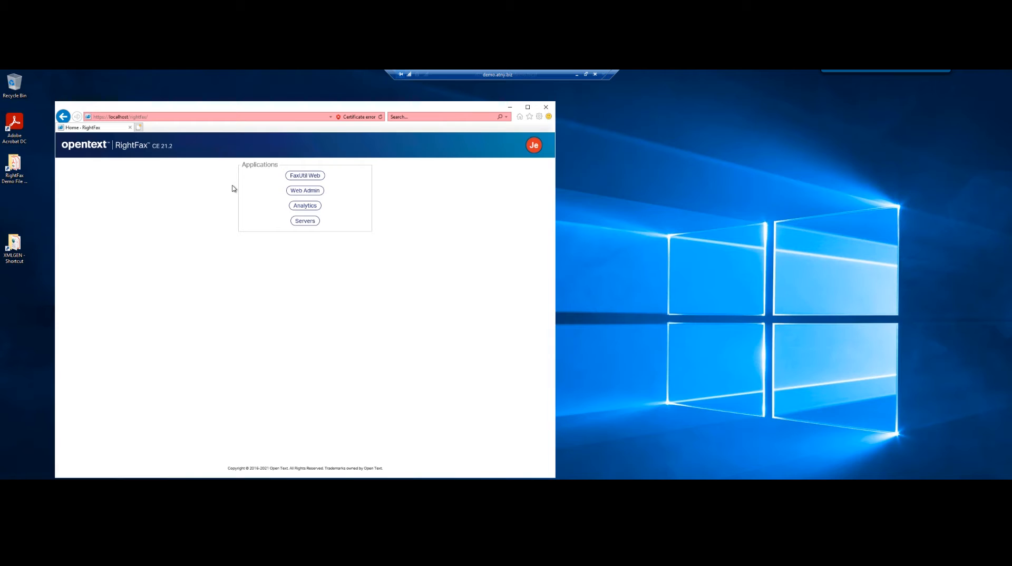
Open the RightFax Web Admin Services page and nudge the browser window higher
left_click(298, 194)
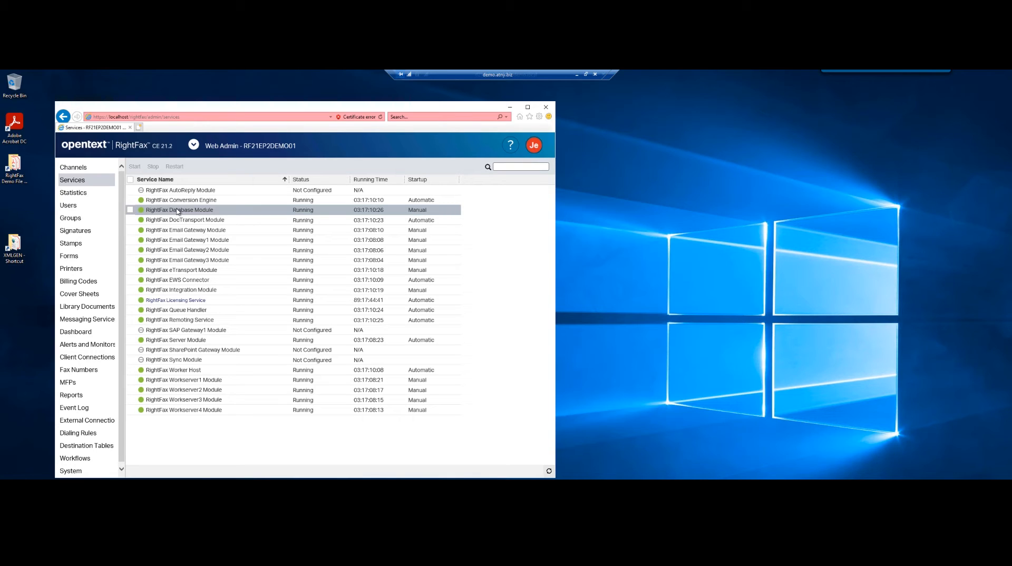
left_click_drag(199, 110, 204, 87)
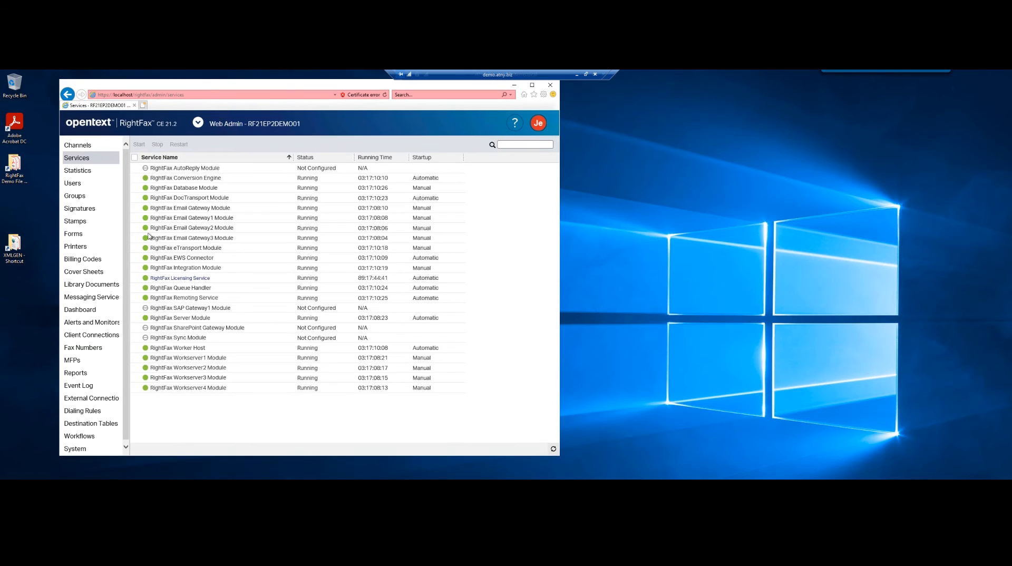
Show the System page's Integrations: XML Generator, RightFax Vault, Epic Authentication and Allscripts
left_click(78, 449)
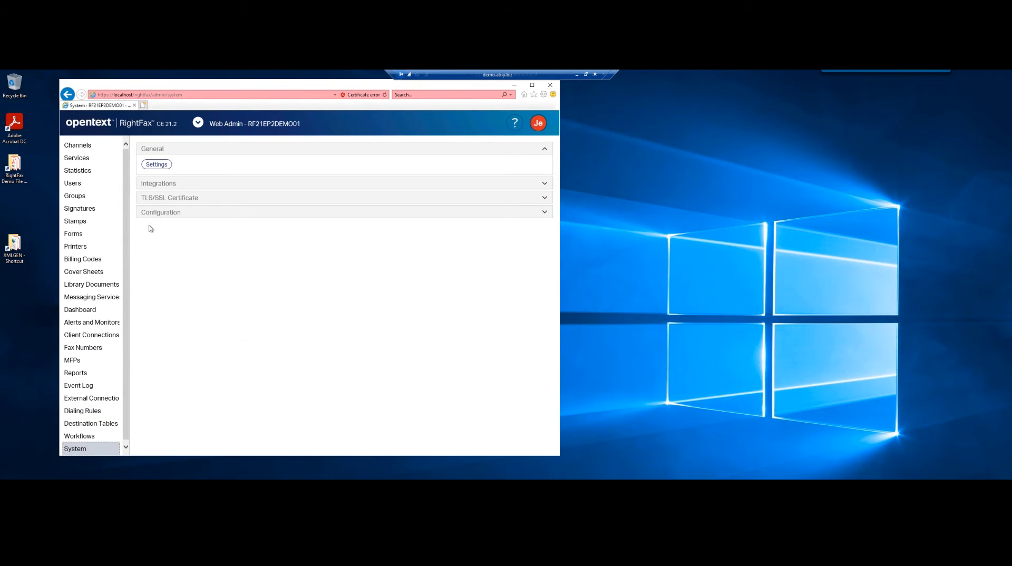
left_click(158, 185)
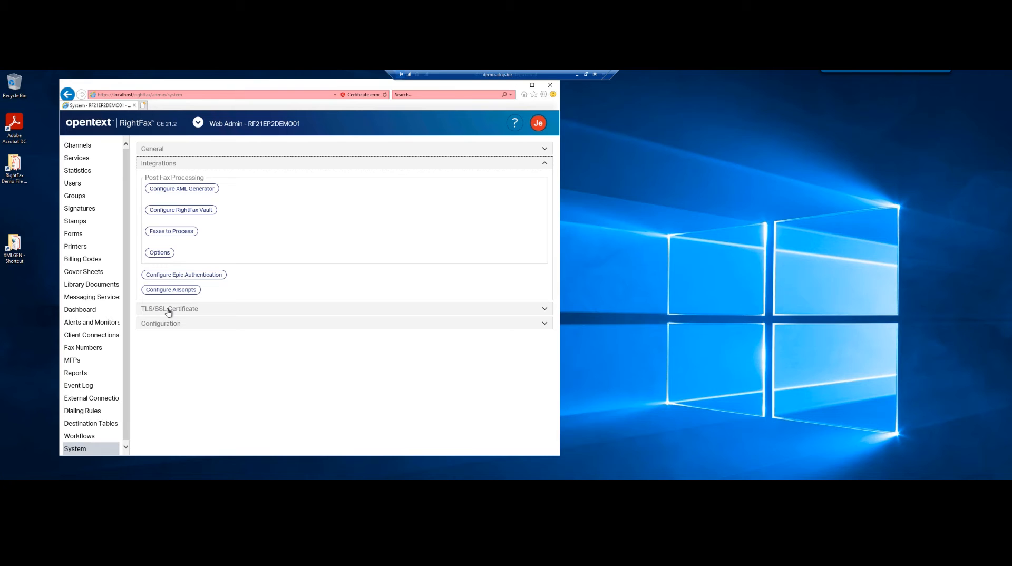
Expand the TLS/SSL Certificate options and drop down the Web Admin application switcher
left_click(544, 310)
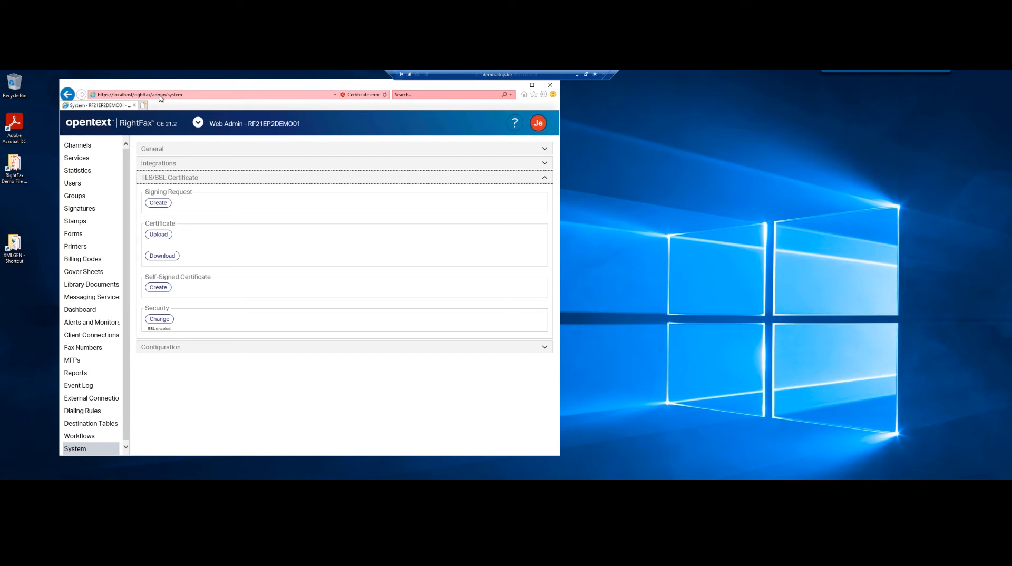
left_click(198, 123)
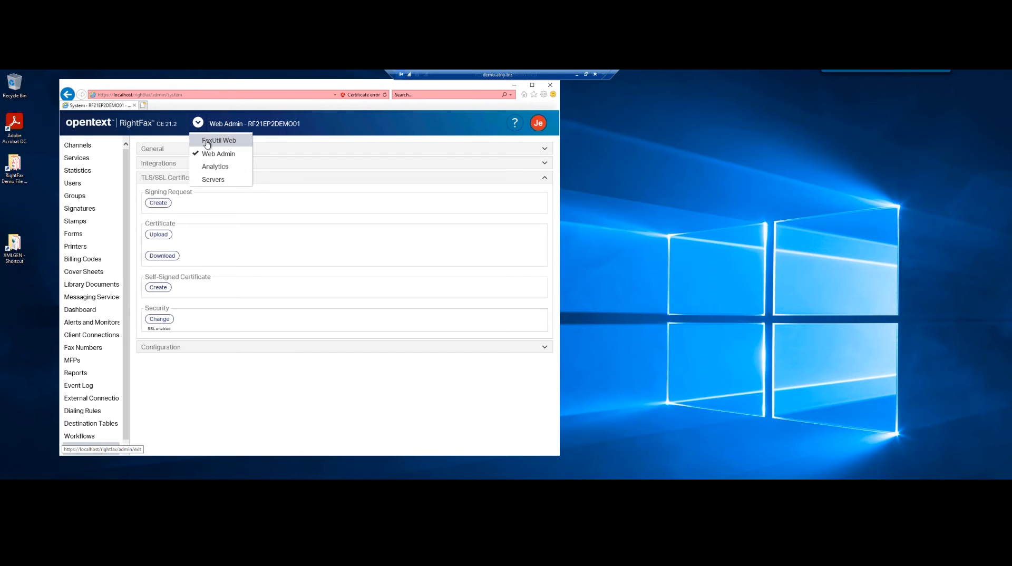
Switch to FaxUtil Web and tick the newest fax in the 34-fax Main folder
left_click(207, 142)
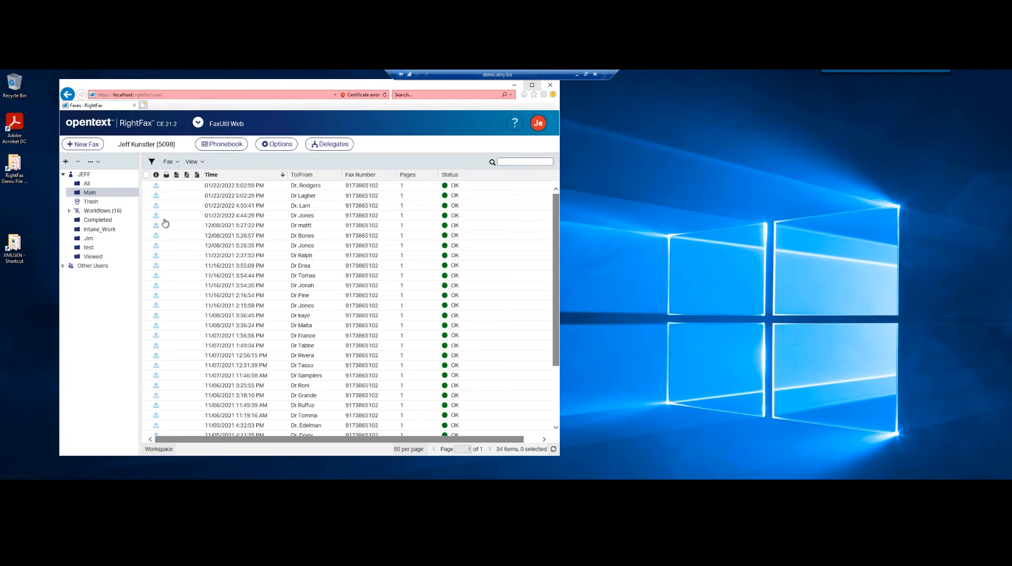
left_click(207, 186)
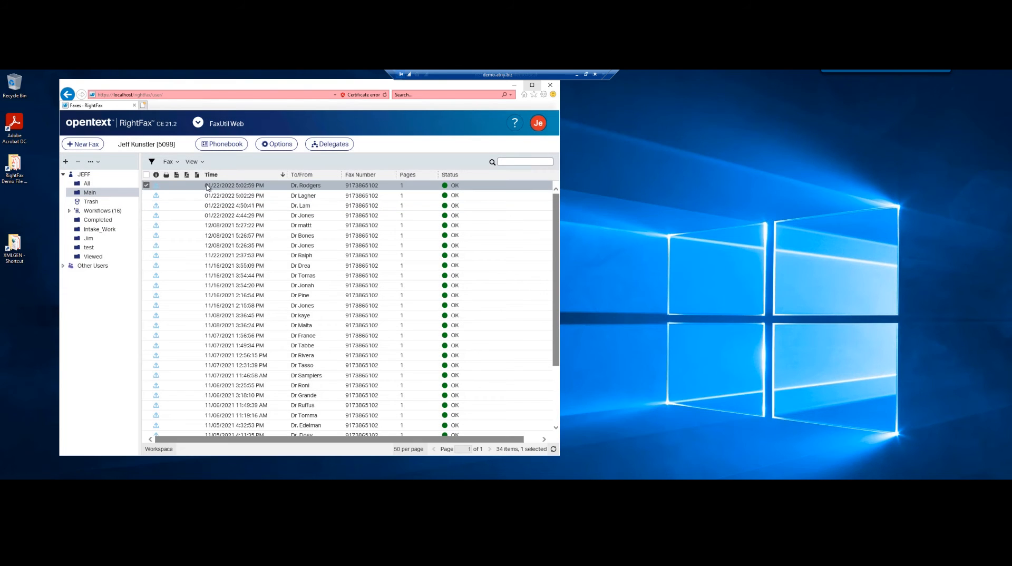
double_click(207, 187)
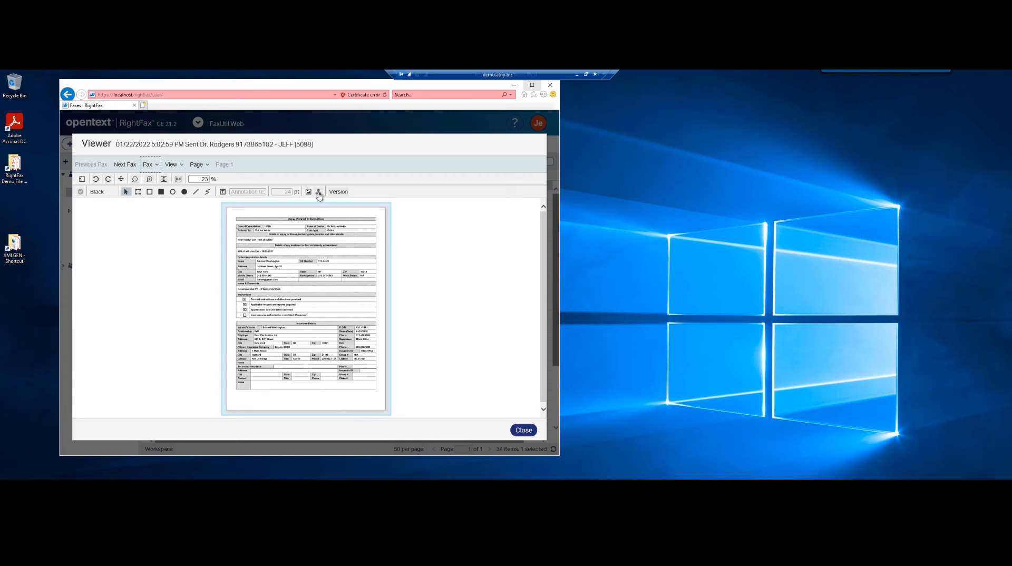
left_click(523, 430)
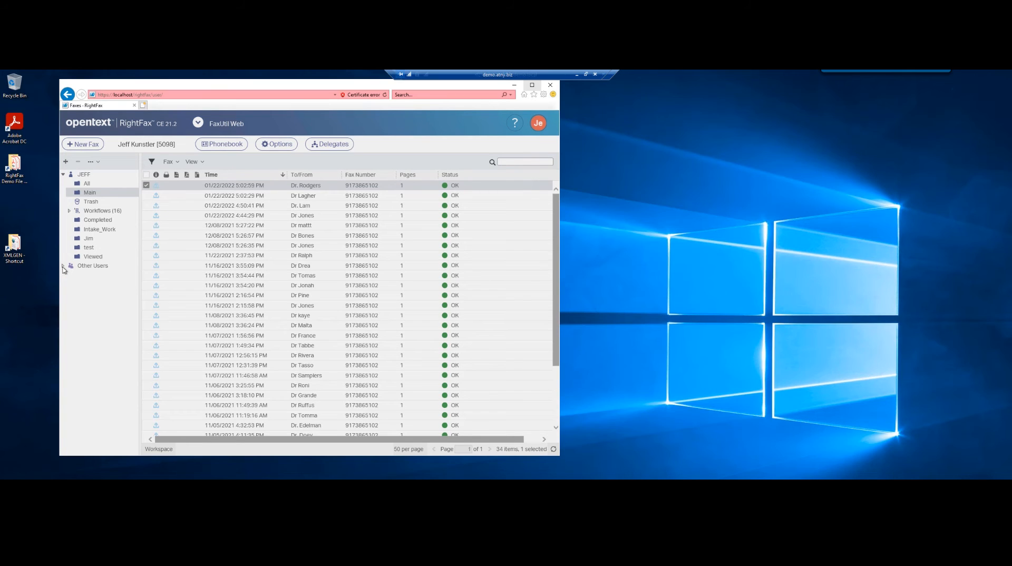
Expand the Other Users mailboxes node and maximize the Internet Explorer window
left_click(63, 266)
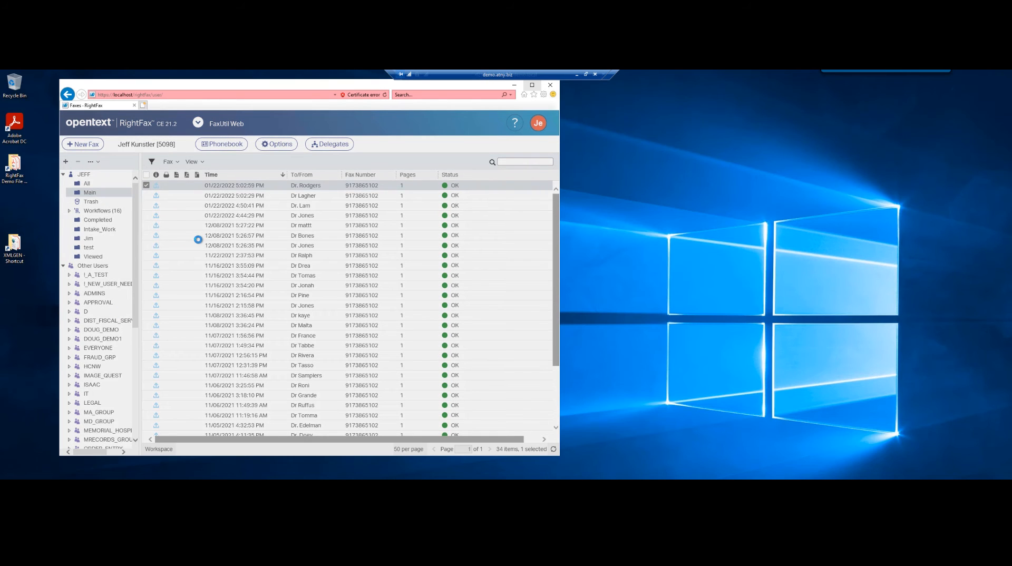
left_click(532, 84)
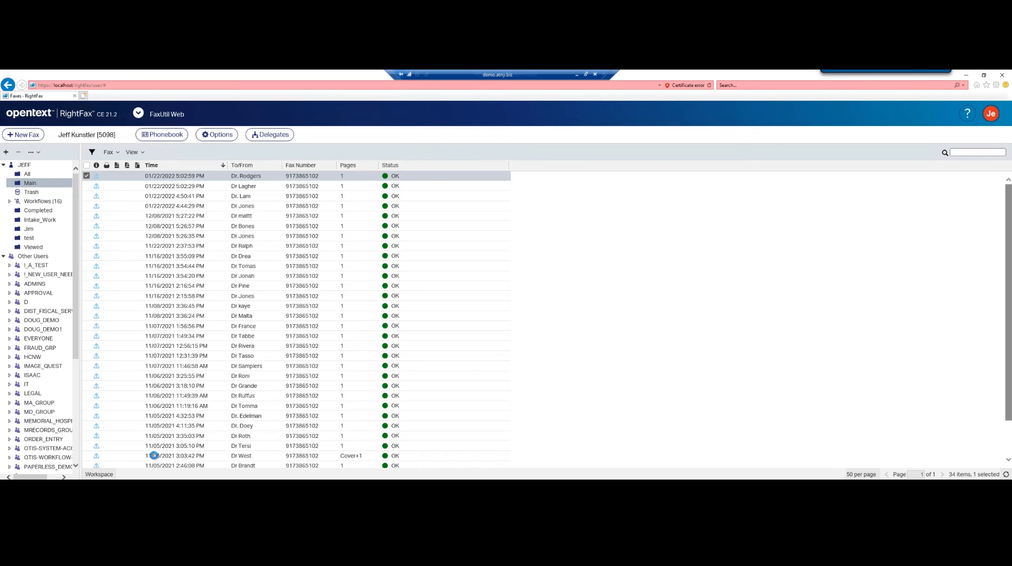
View the 11/05/2021 two-page Cover+1 fax, toggling thumbnails off and on, then close it
left_click(154, 455)
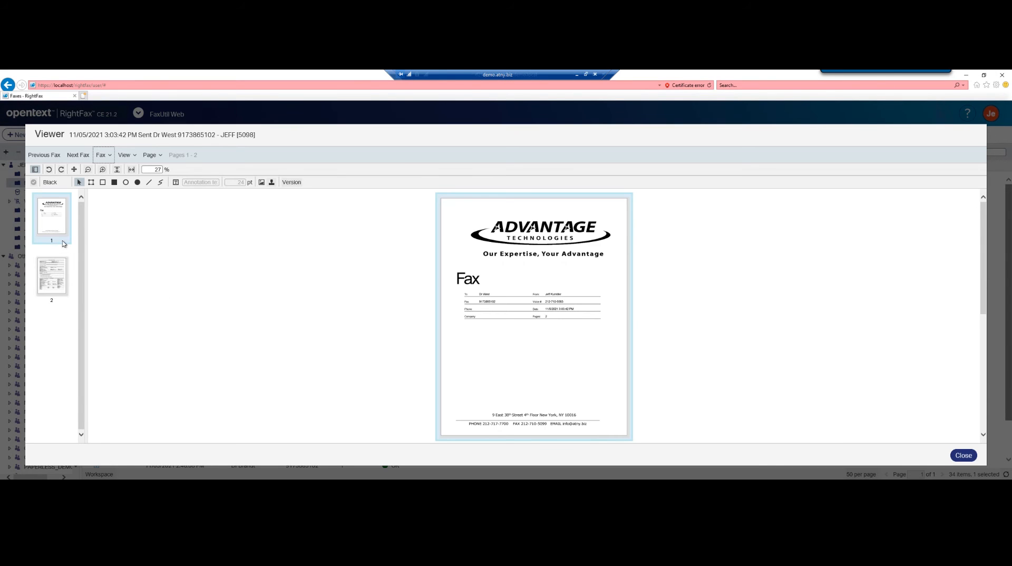
left_click(34, 170)
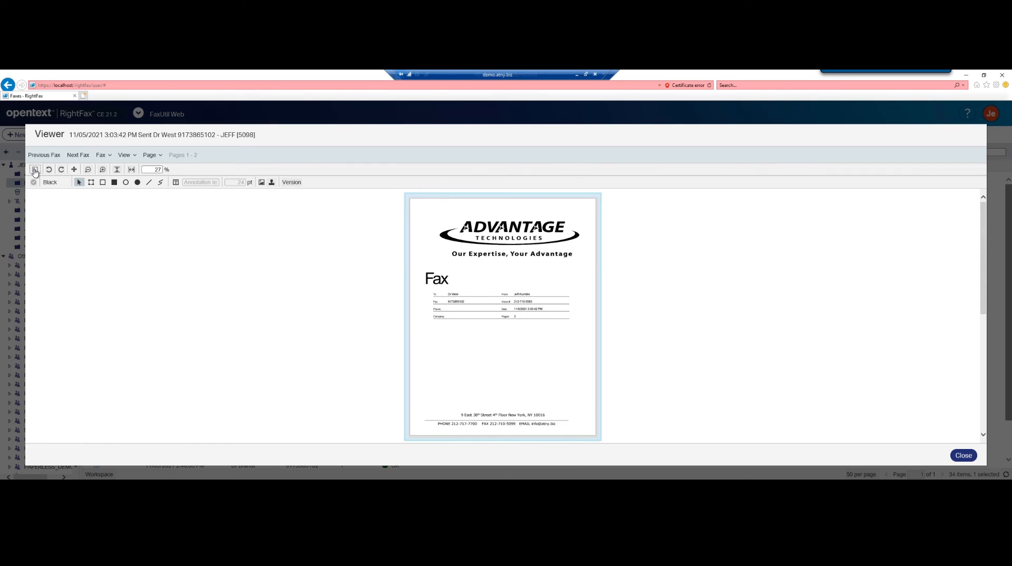
left_click(35, 170)
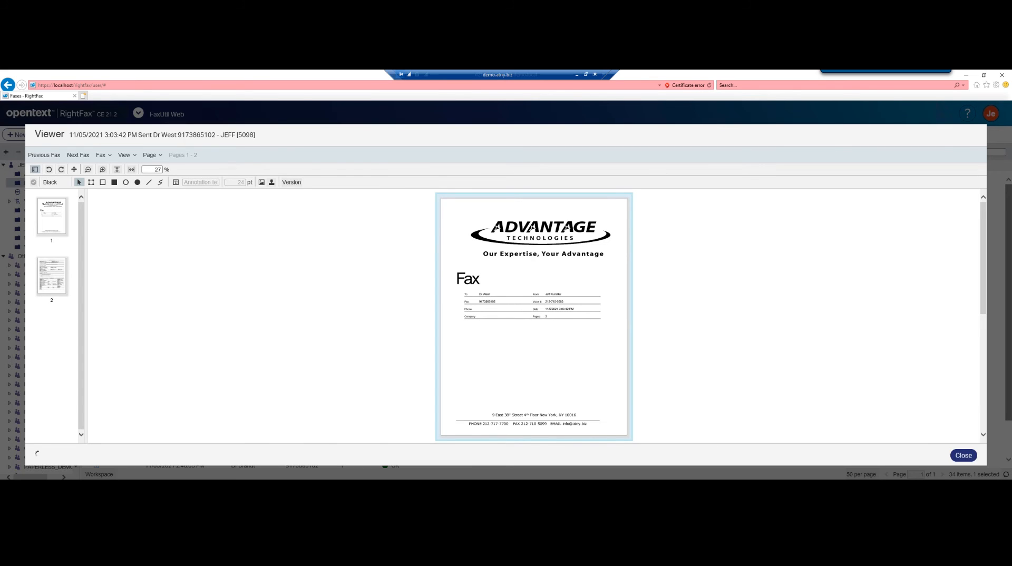
left_click(963, 456)
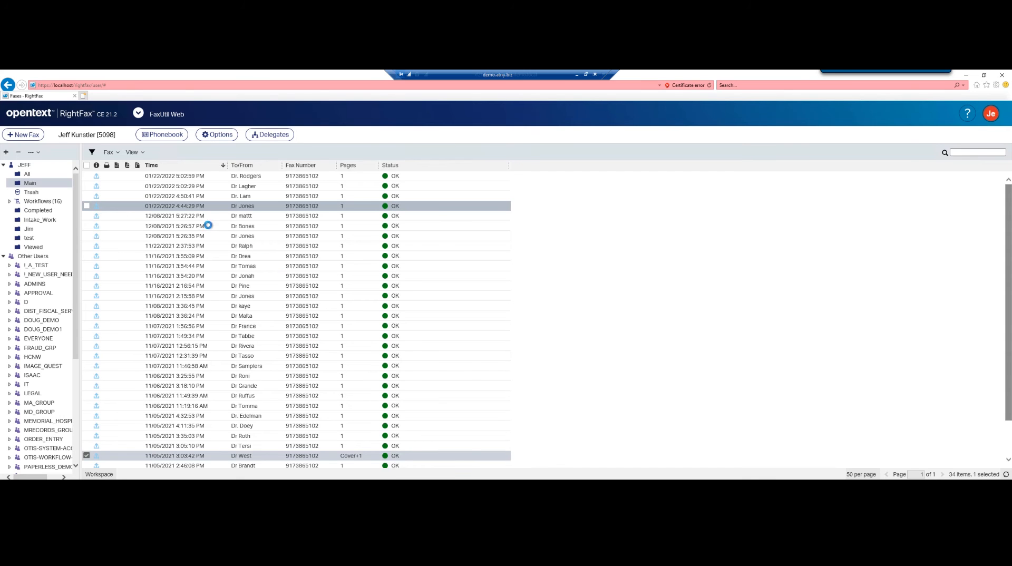
Start a New Fax, expand all recipient fields, and enter 212 as the destination
left_click(27, 136)
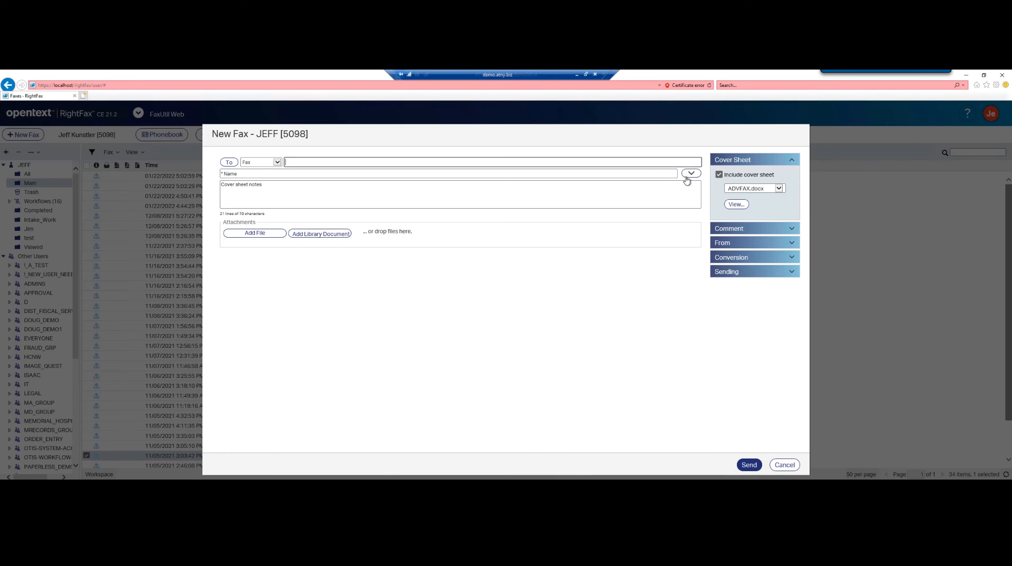
left_click(691, 174)
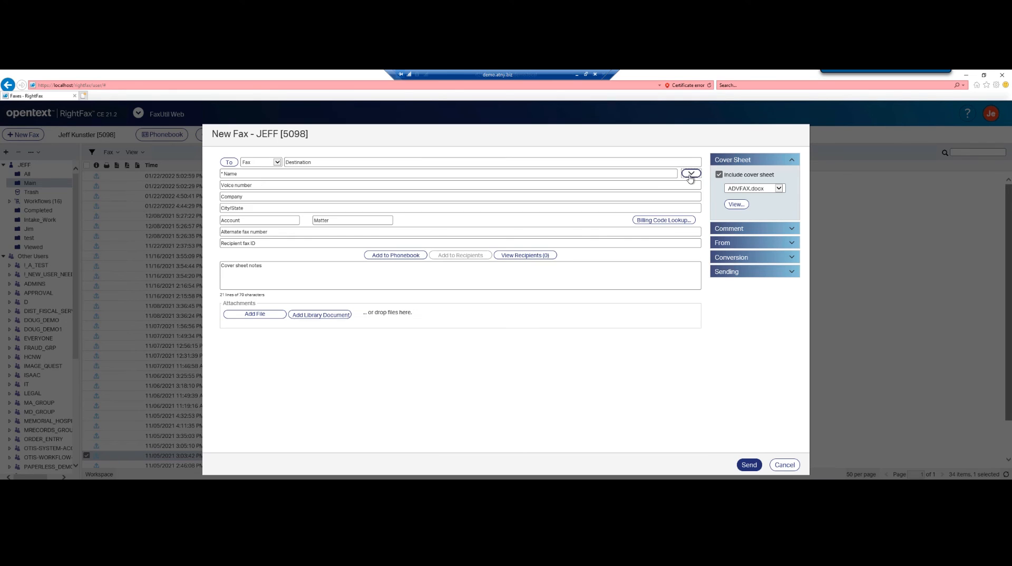
left_click(298, 162)
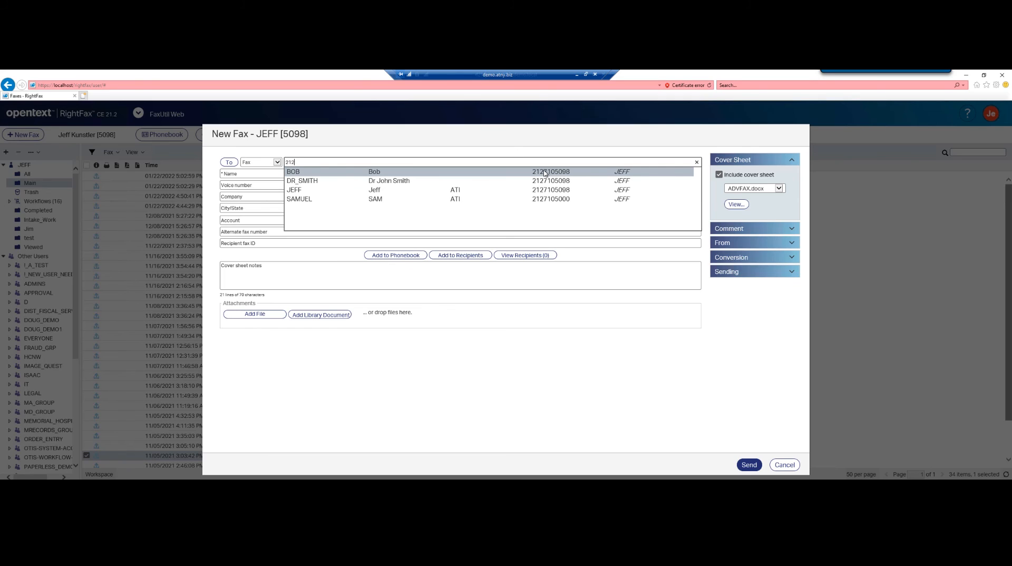
Fill the recipient from a 212 phonebook match with company ATI and billing code 123456
left_click(311, 192)
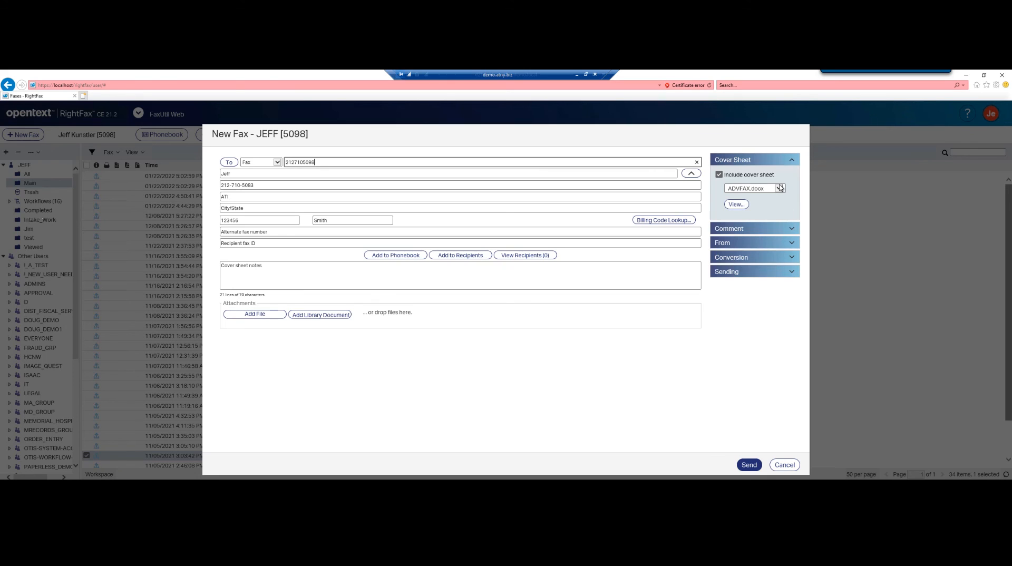
Preview the ADVFAX.docx cover sheet, then expand the Comment, From and Conversion panels
left_click(740, 206)
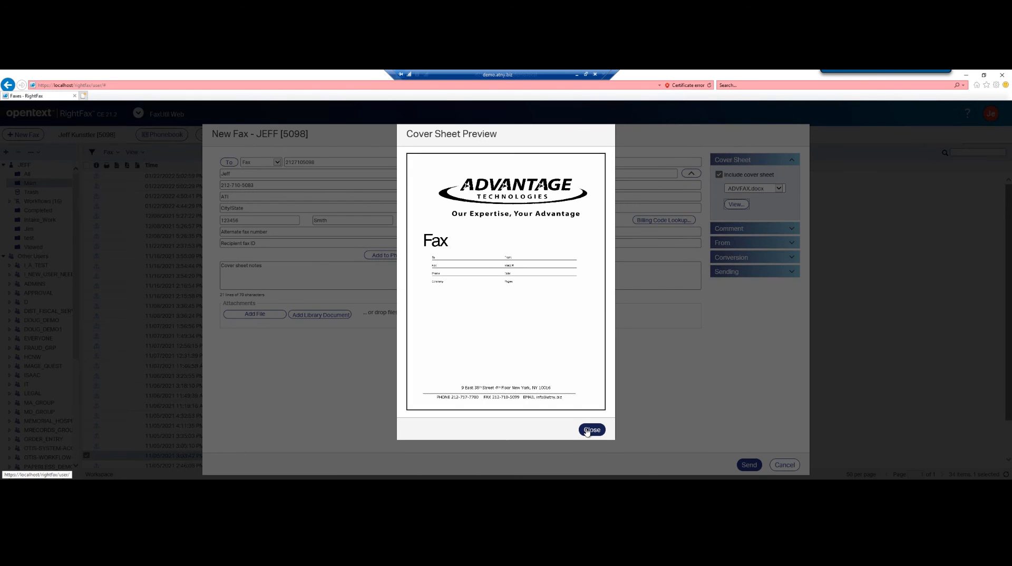
left_click(590, 430)
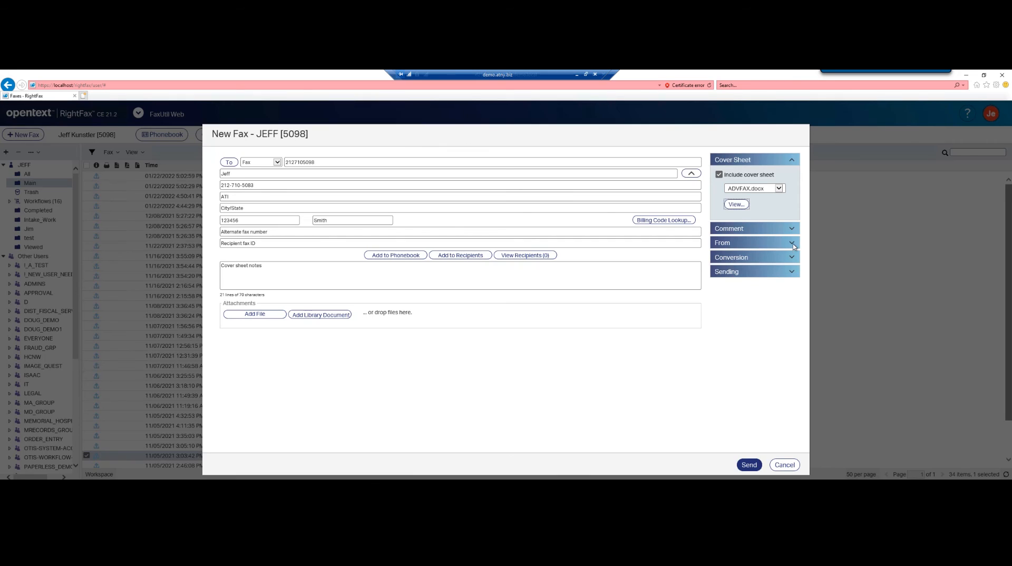
left_click(793, 229)
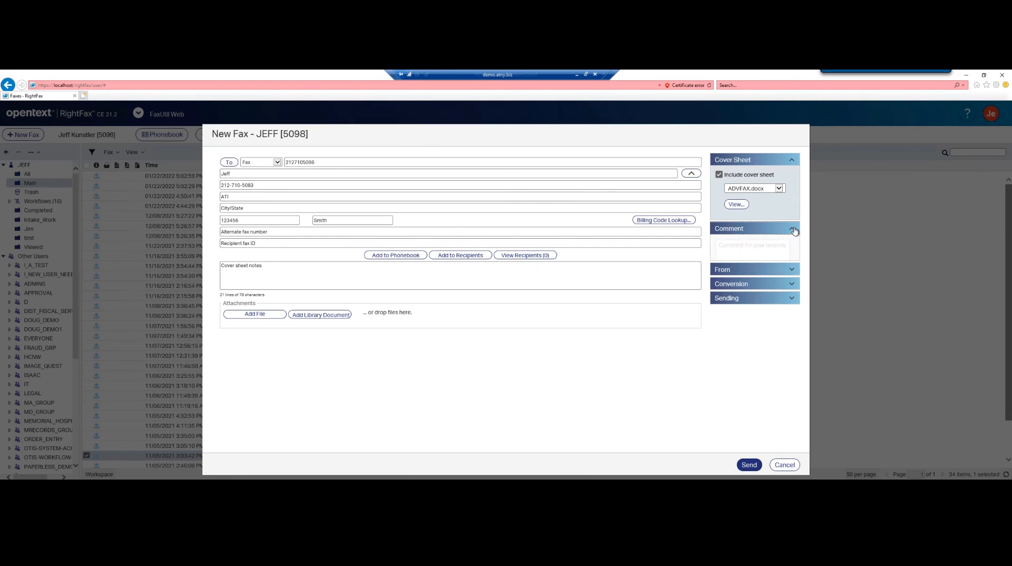
left_click(792, 298)
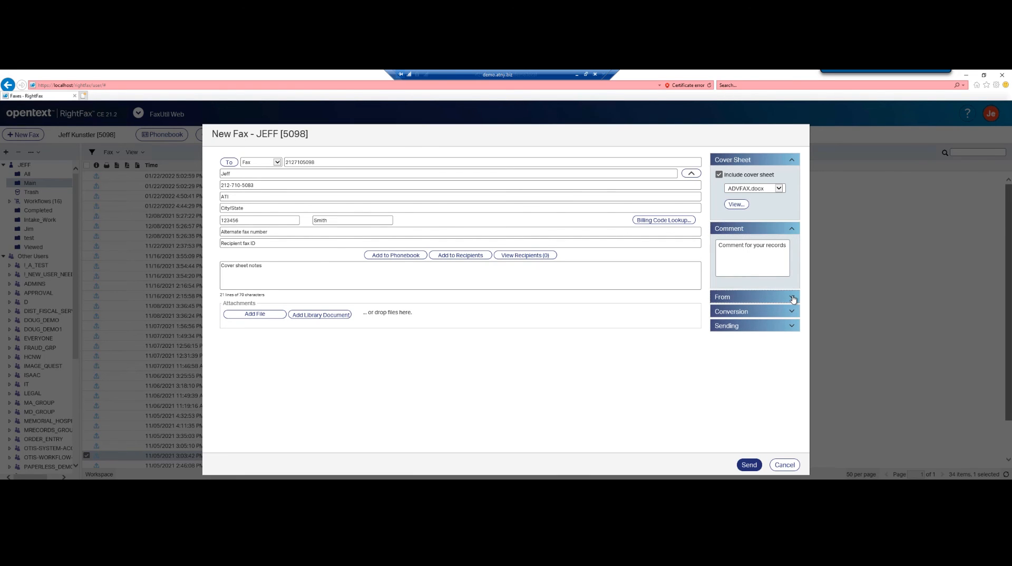
scroll(790, 313, "down", 1)
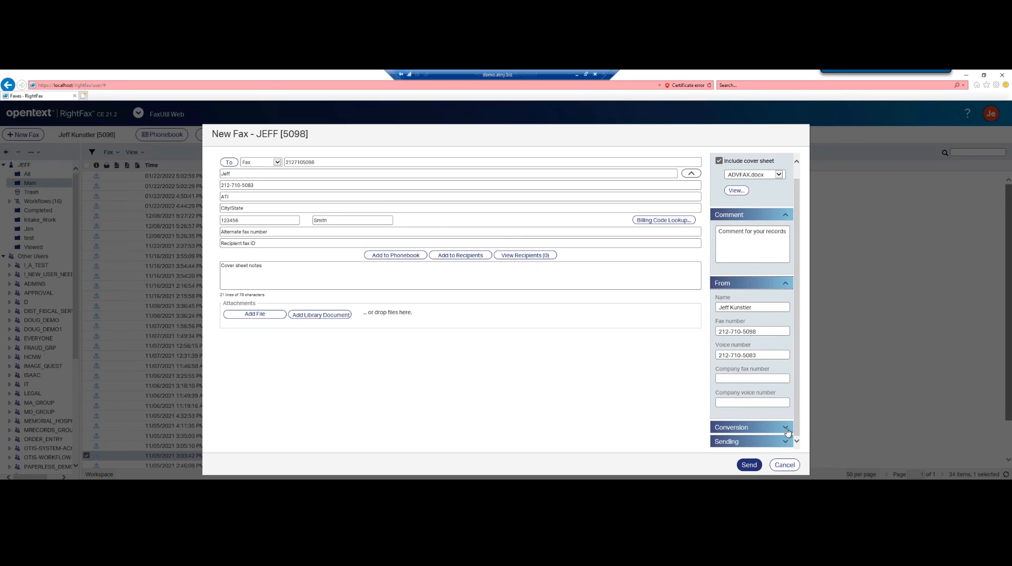
left_click(785, 428)
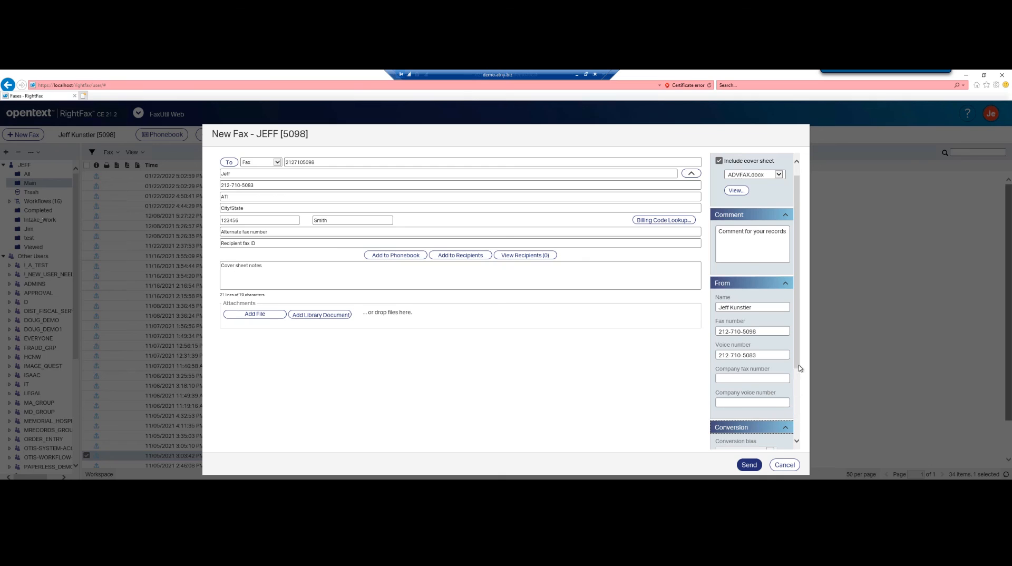
scroll(791, 402, "down", 3)
scroll(791, 402, "down", 4)
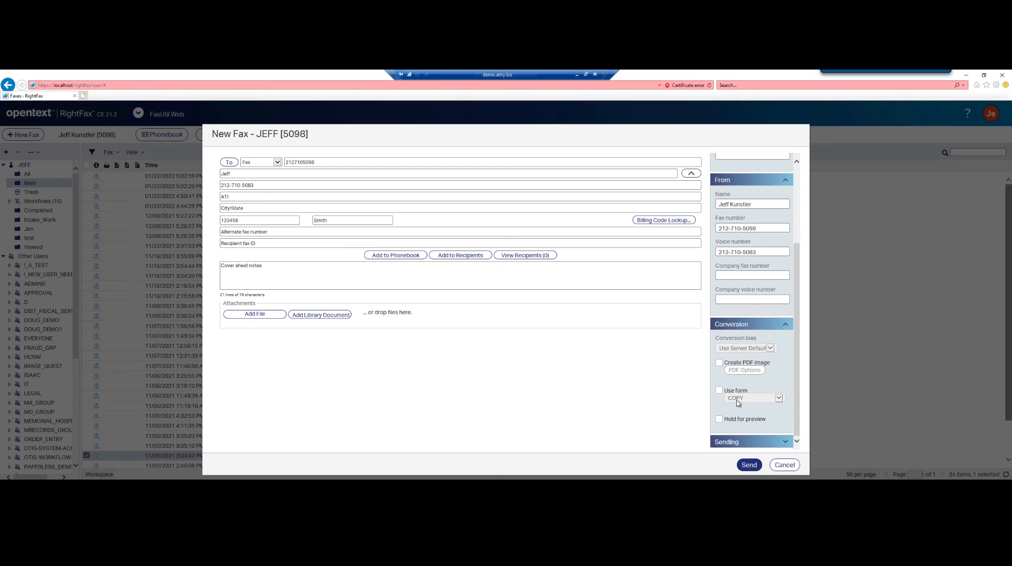
Review the Sending options, cancel the new fax, and switch to Enterprise Fax Manager
left_click(785, 442)
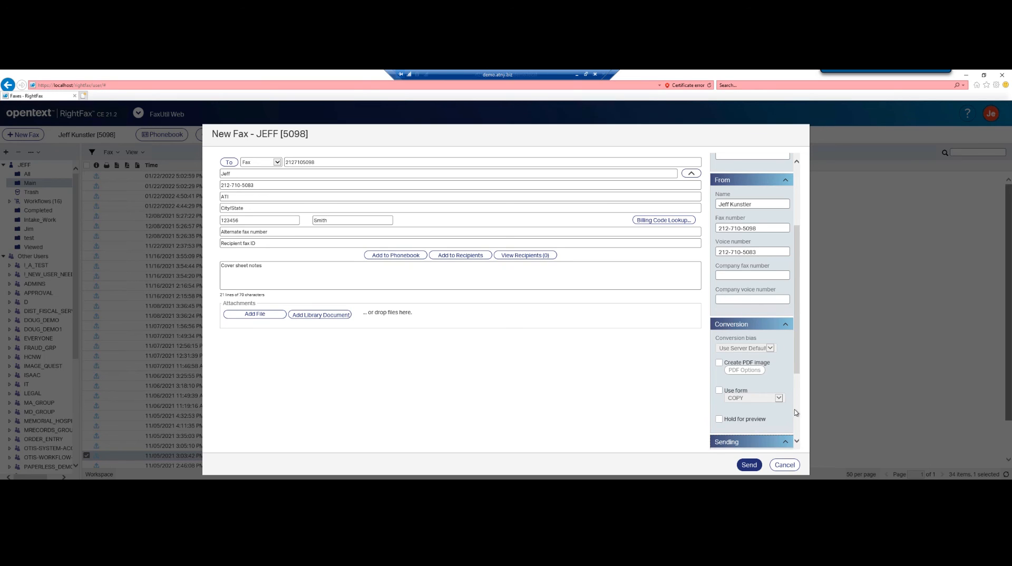
scroll(798, 357, "down", 3)
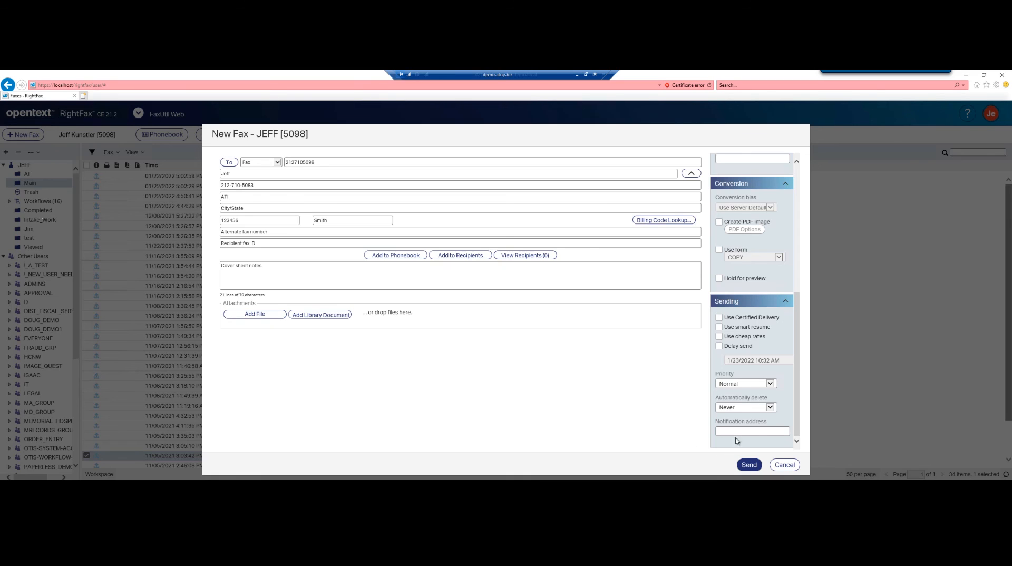
left_click(779, 466)
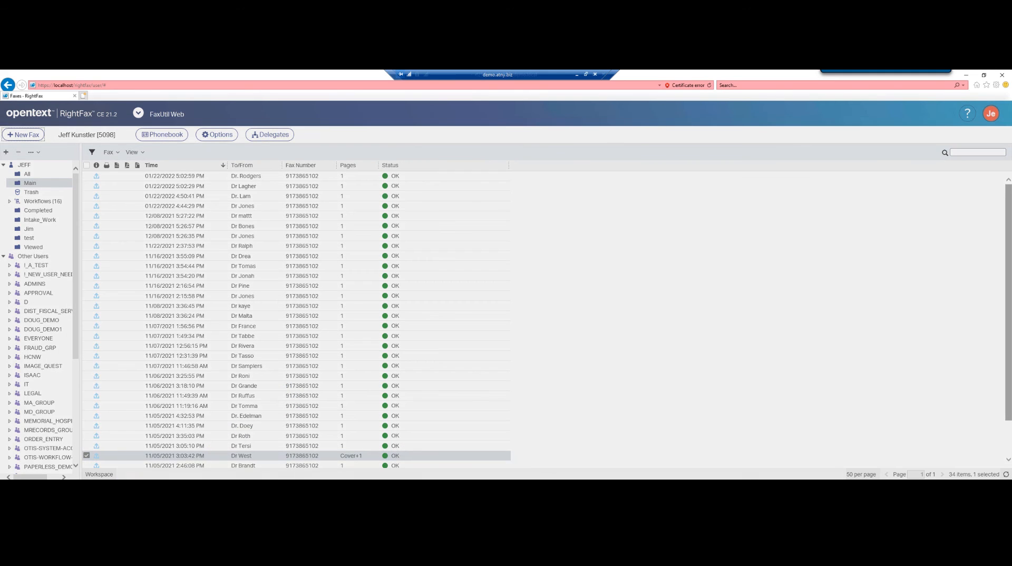
left_click(107, 484)
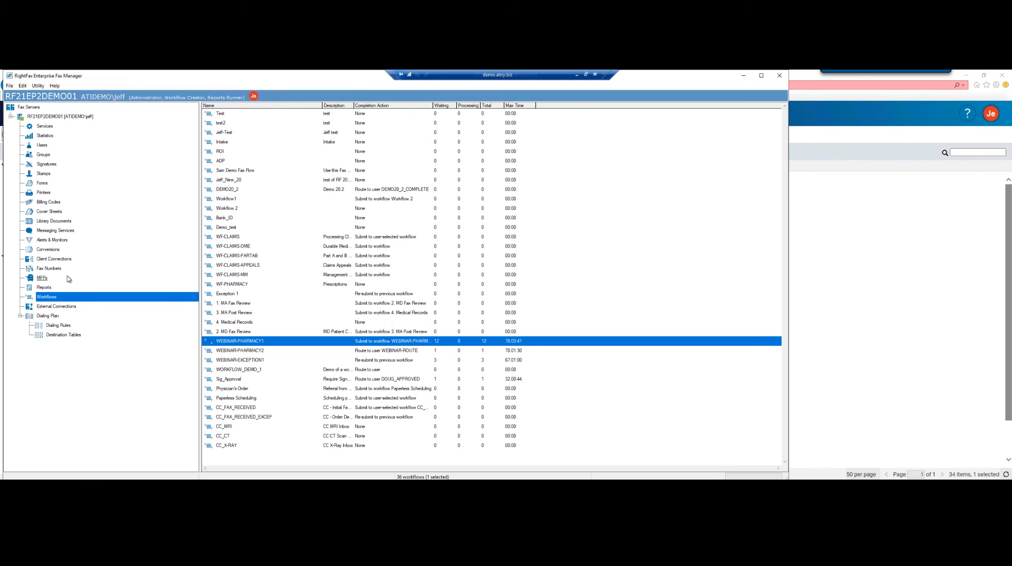
Open RightFax Sync Module from Services and view its empty Sources & Destinations list
left_click(48, 127)
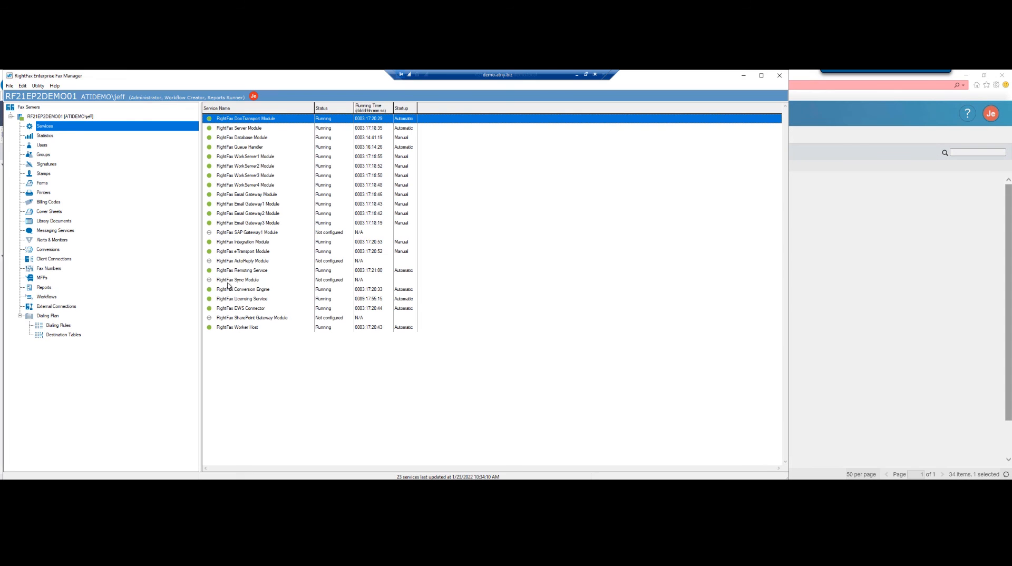
left_click(228, 281)
double_click(228, 282)
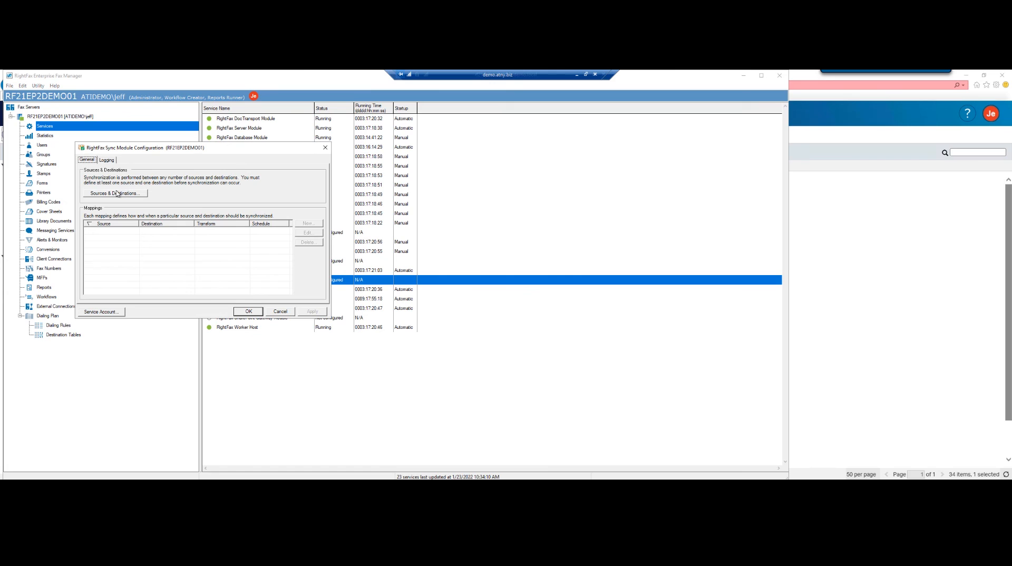
left_click(112, 194)
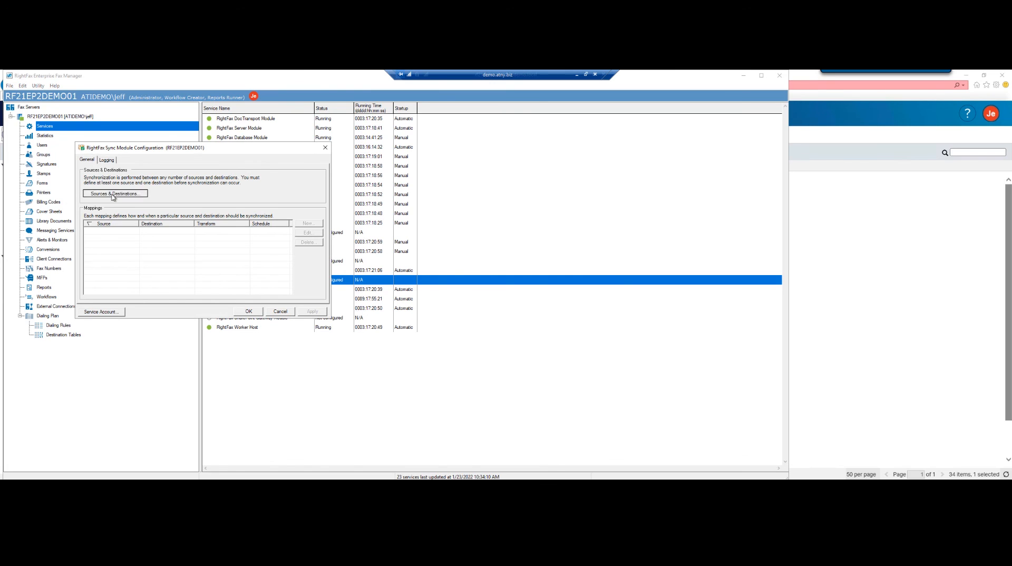
Add an Active Directory sync source named 'test'
left_click(249, 193)
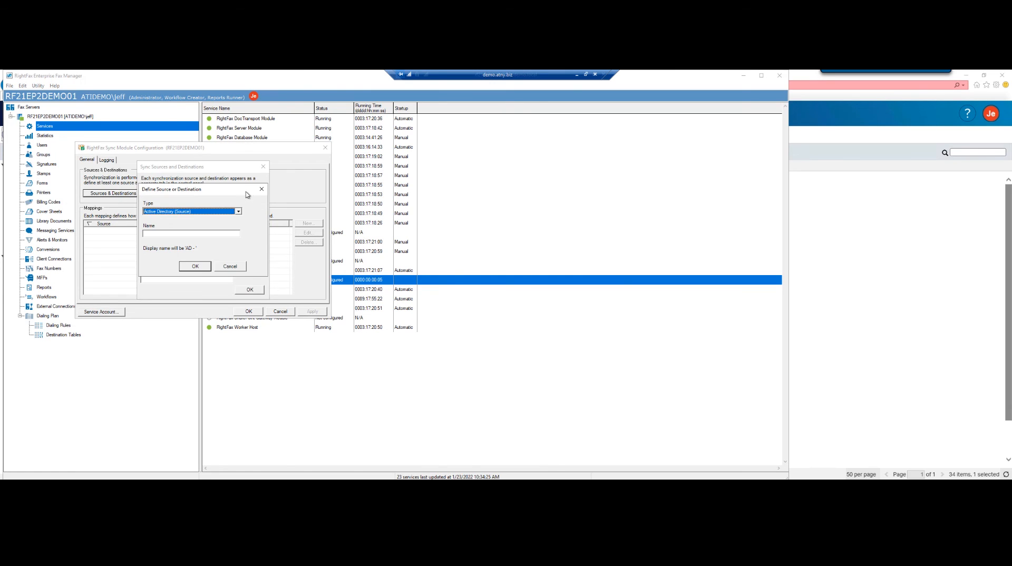
left_click(165, 235)
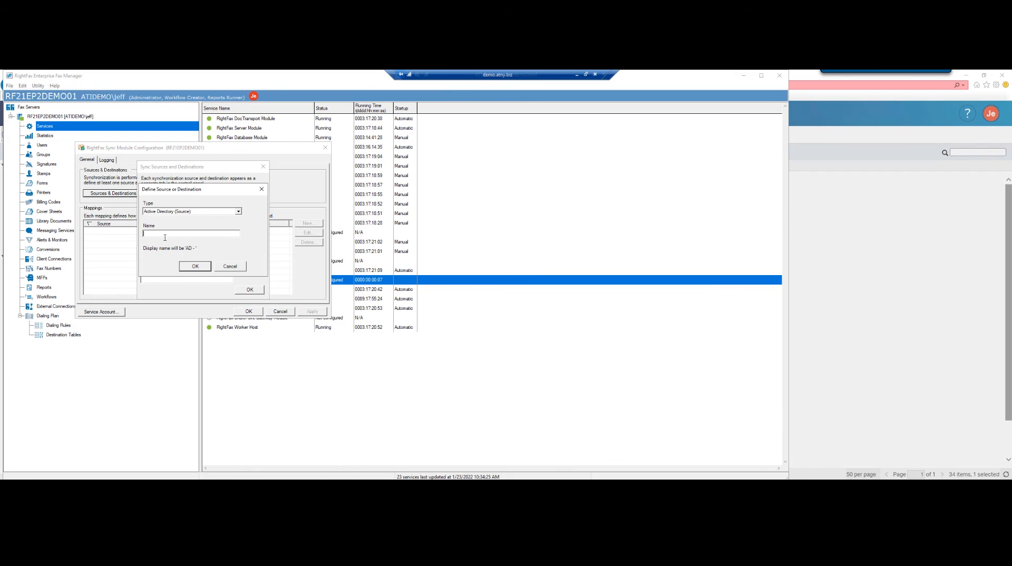
type("test")
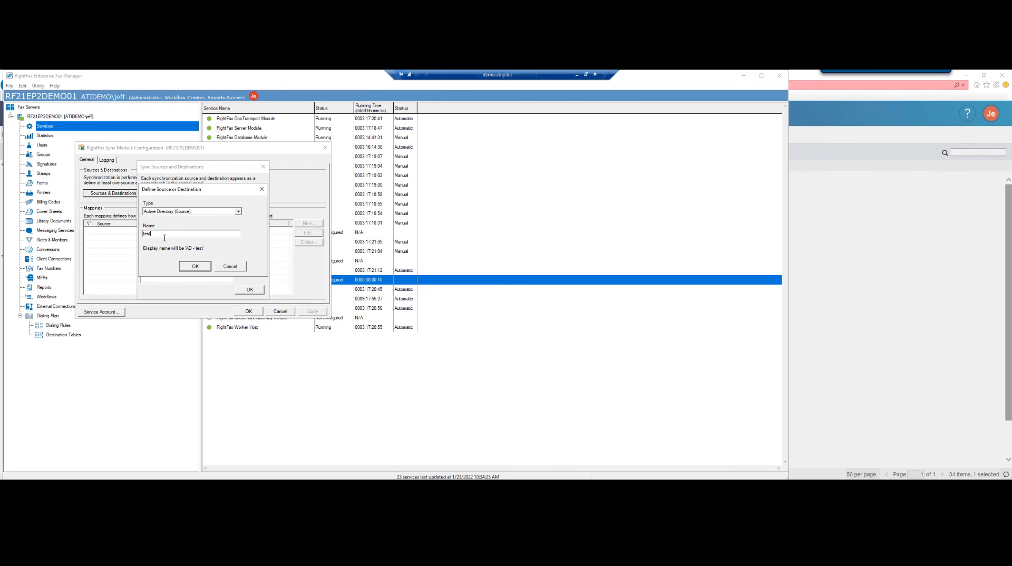
left_click(195, 267)
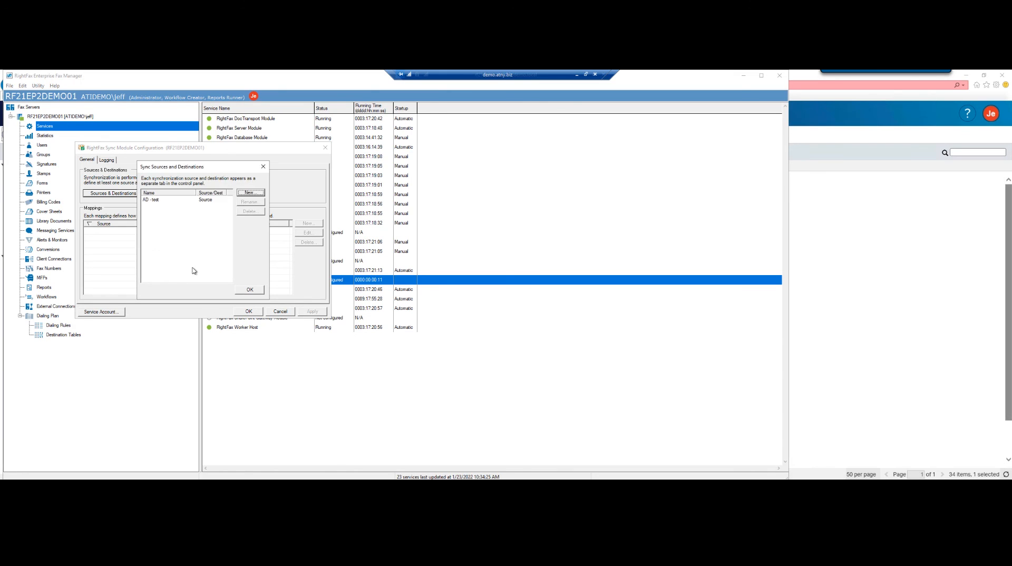
Add an OpenText RightFax destination named 'RightFax', then select the AD - test source entry
left_click(247, 194)
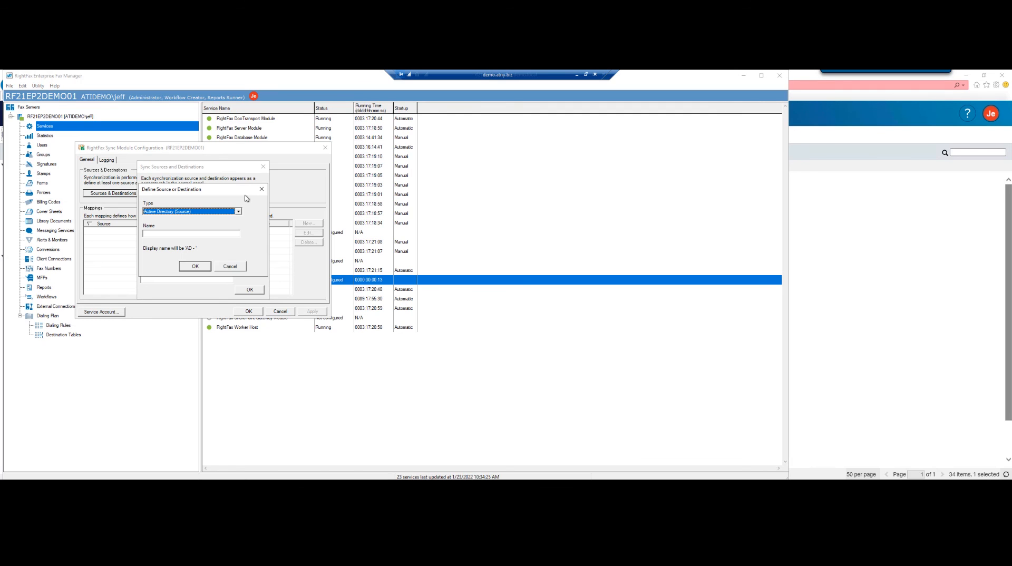
left_click(239, 211)
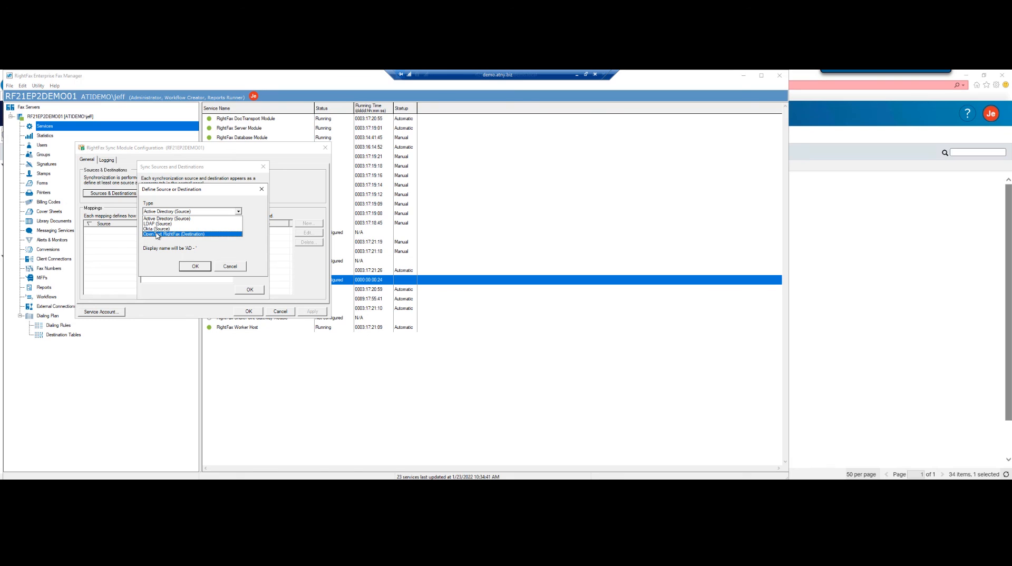
left_click(156, 234)
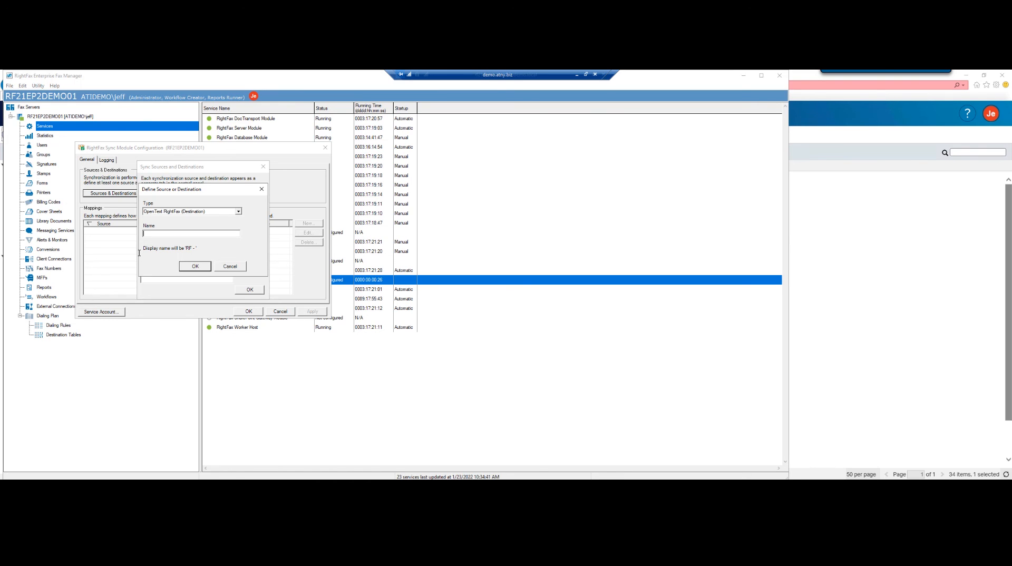
type("RightFax")
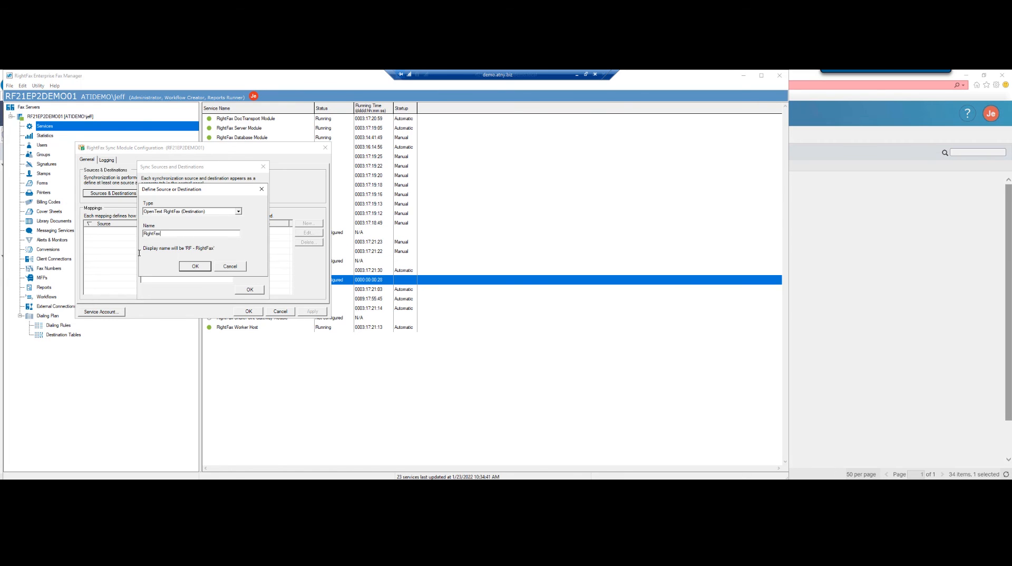
left_click(185, 267)
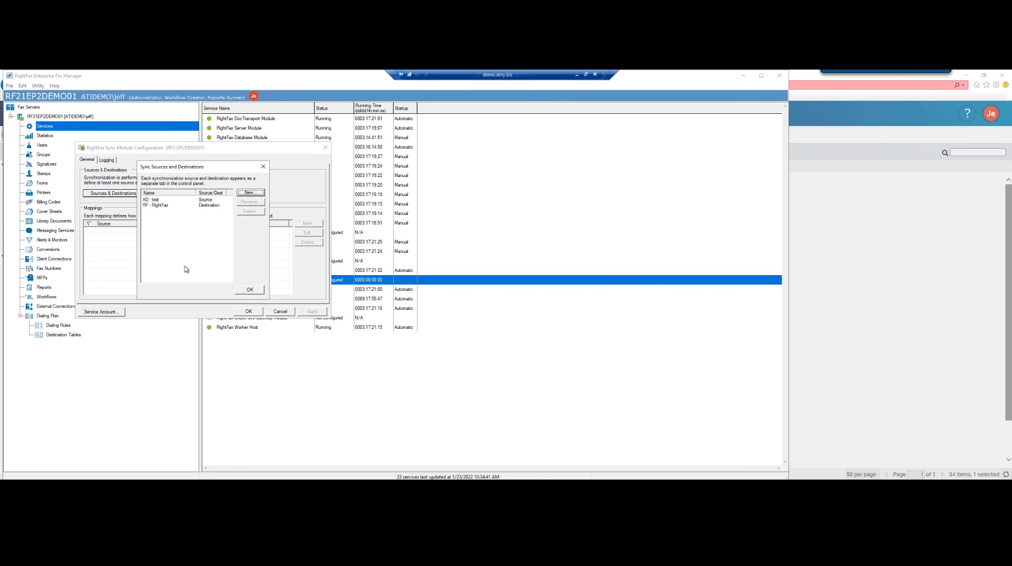
left_click(159, 200)
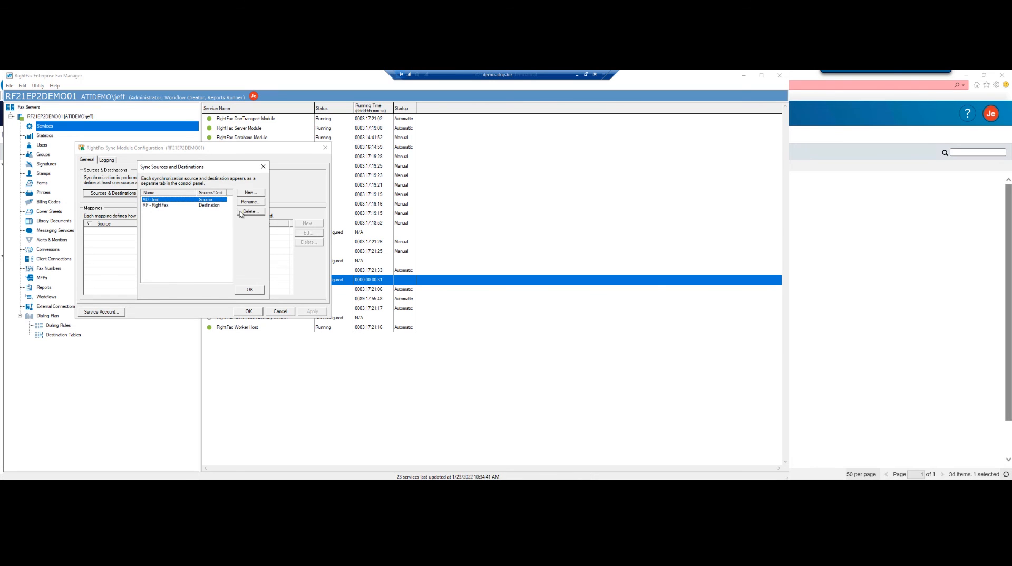
Start a new sync entry, review the LDAP and Okta type options, and keep Active Directory
left_click(250, 193)
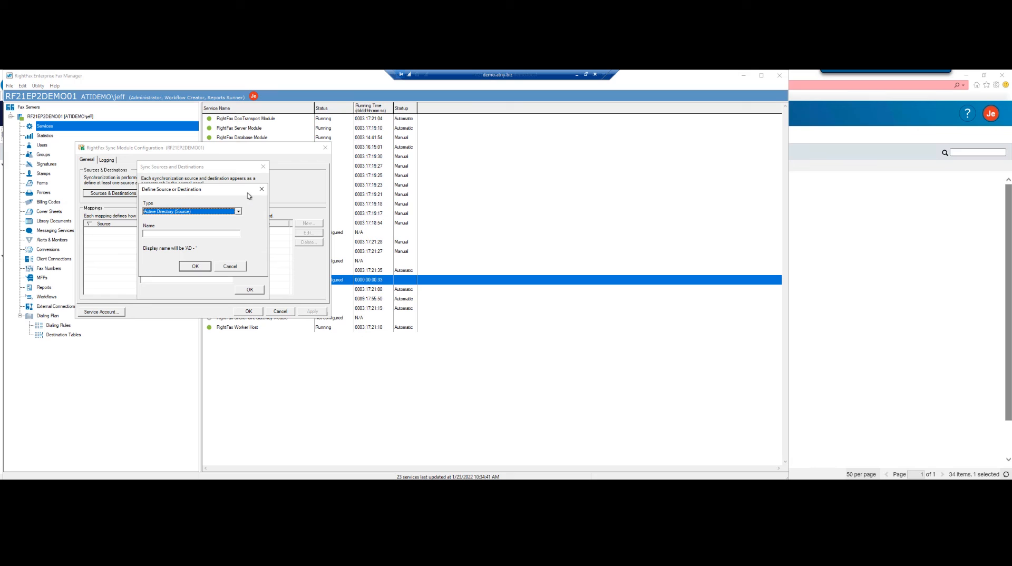
left_click(234, 211)
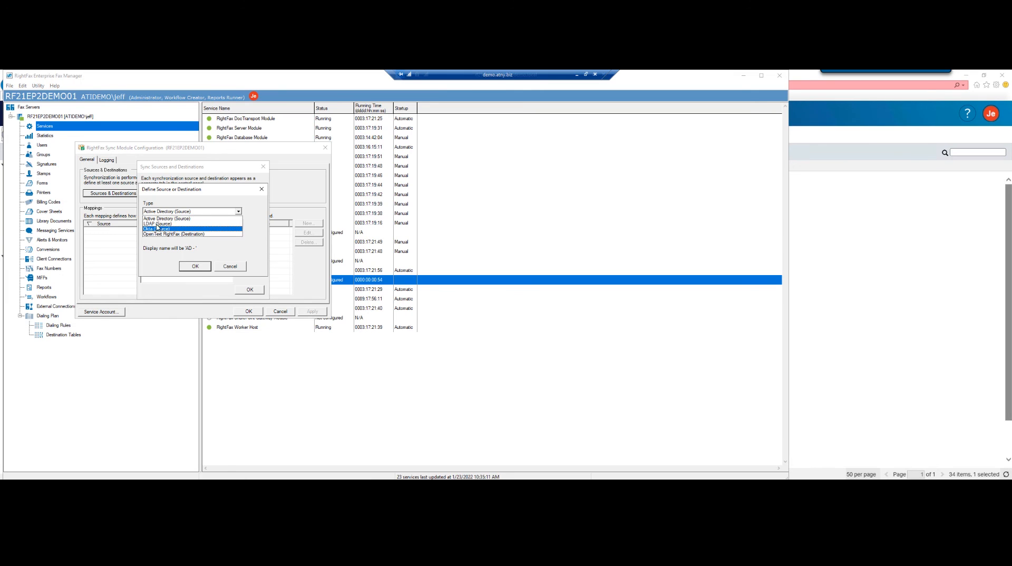
left_click(220, 267)
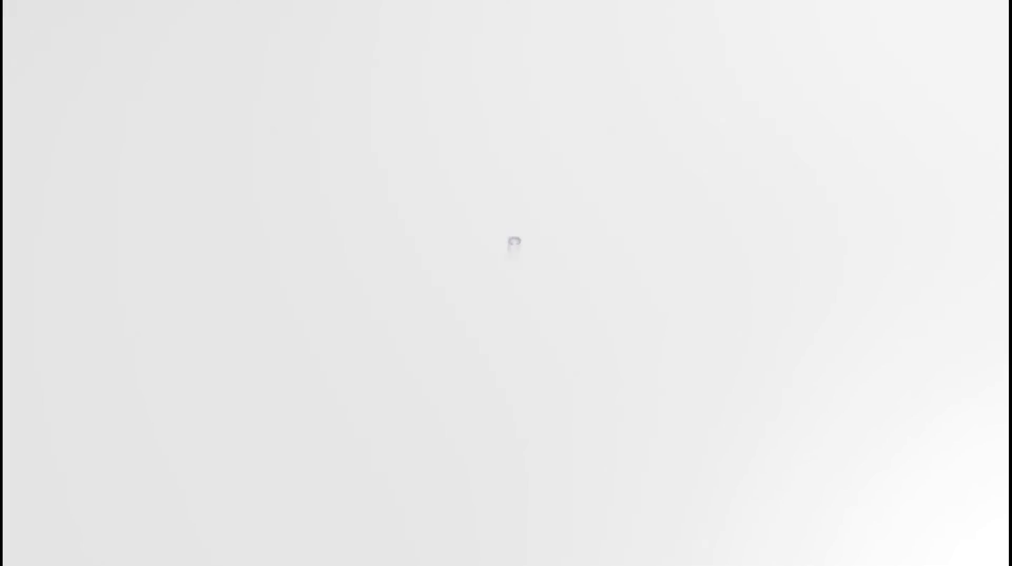